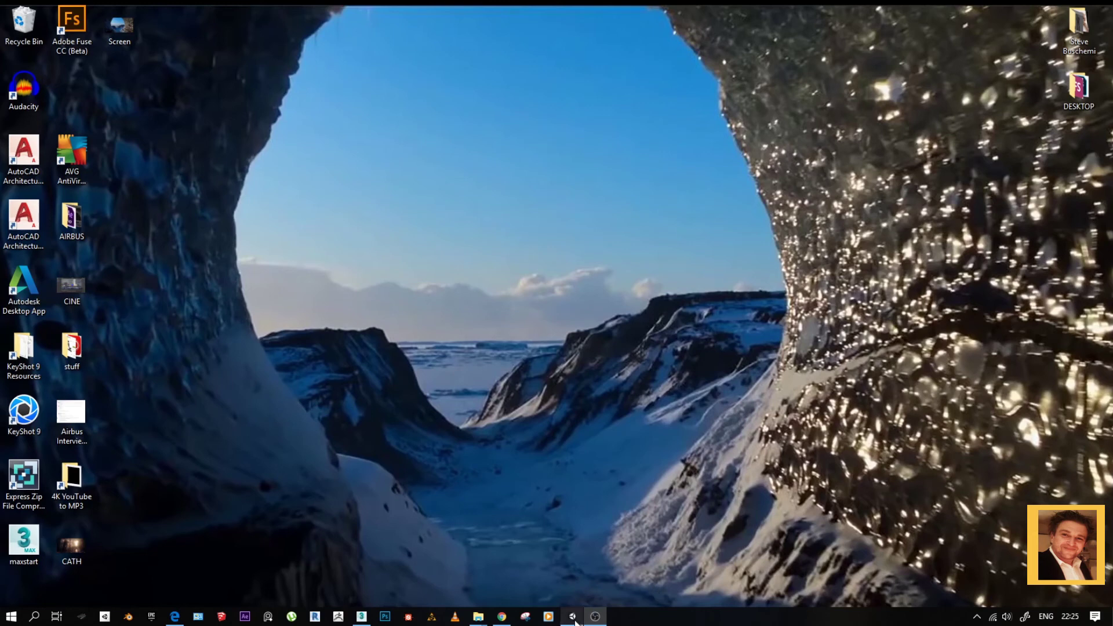
# Switch to the Family Home 01 project in Unity and look over the house and garden in the scene.
pyautogui.moveTo(573, 618)
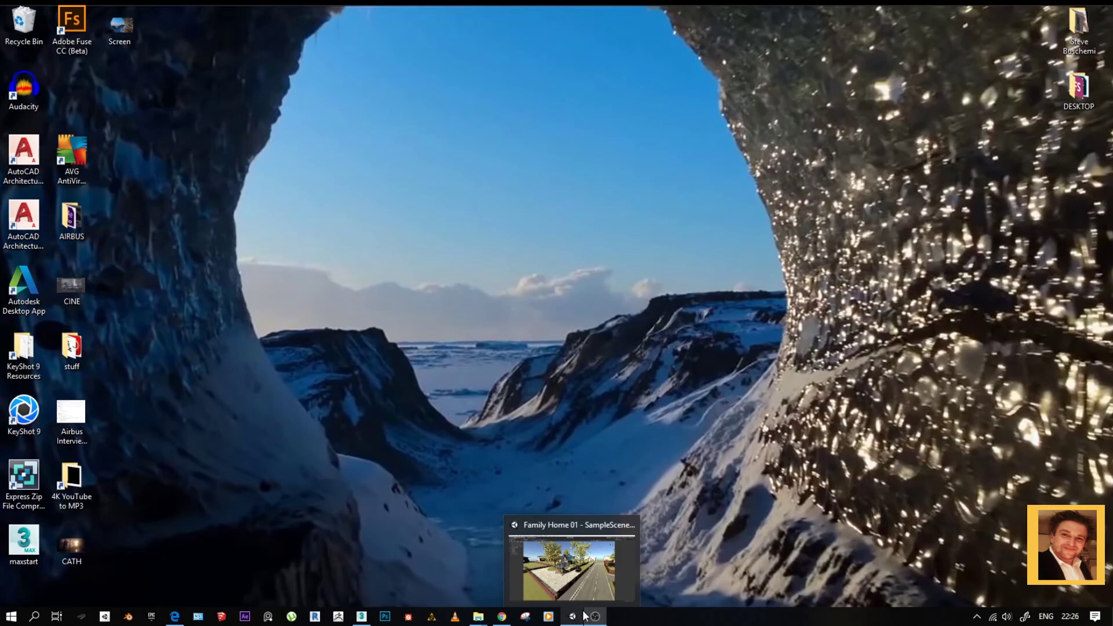
pyautogui.click(586, 576)
pyautogui.scroll(10, 611, 425)
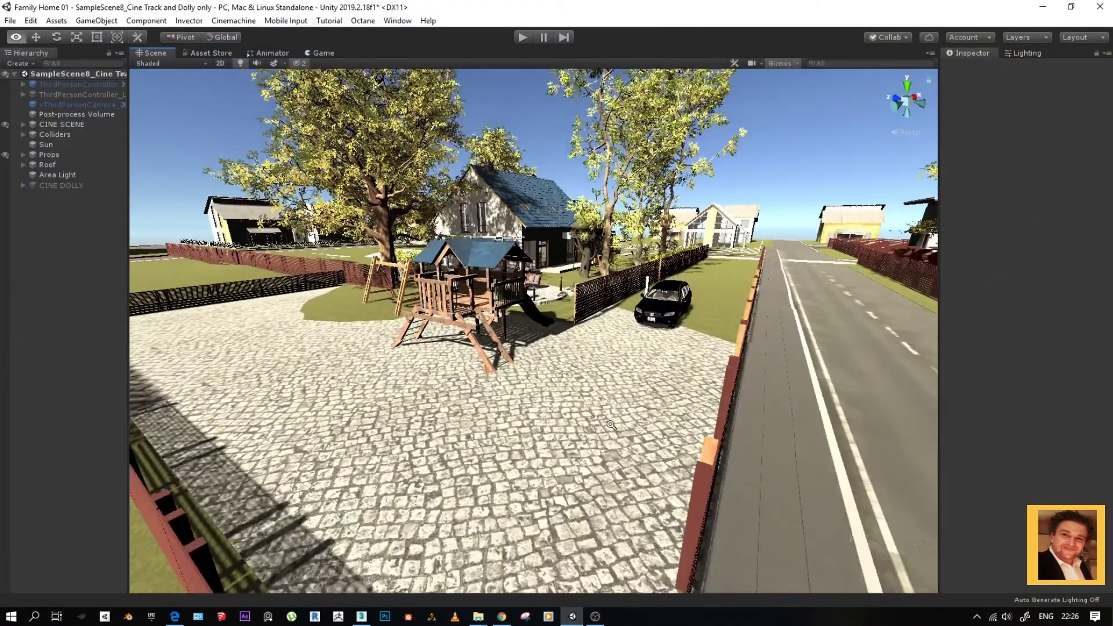
pyautogui.keyDown('alt'); pyautogui.moveTo(611, 425); pyautogui.dragTo(618, 339); pyautogui.keyUp('alt')
pyautogui.scroll(10, 618, 339)
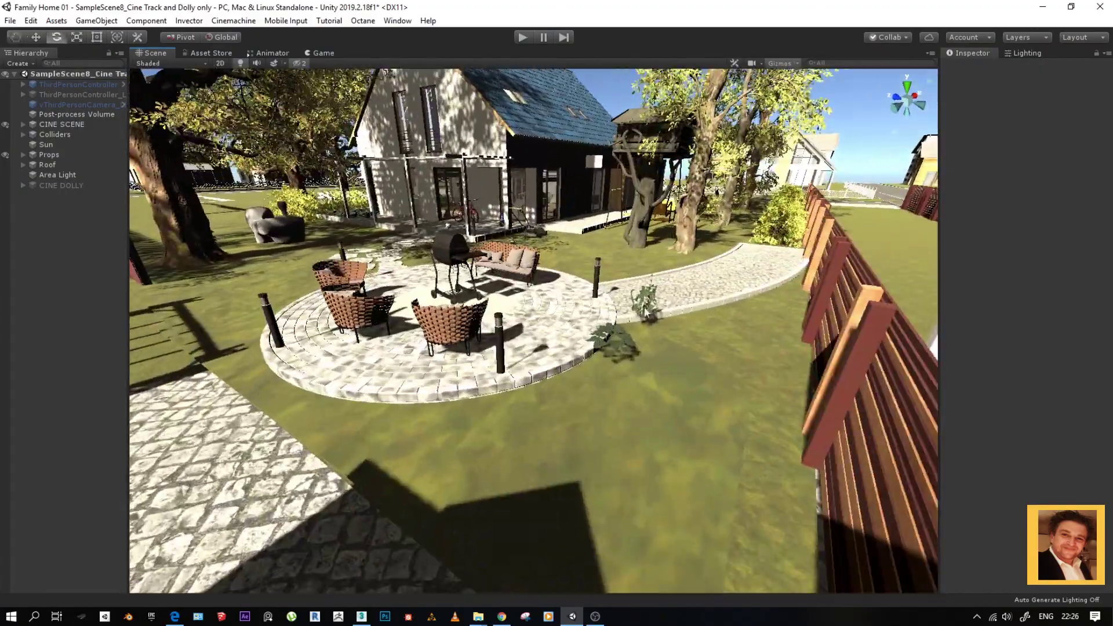
pyautogui.scroll(-10, 632, 341)
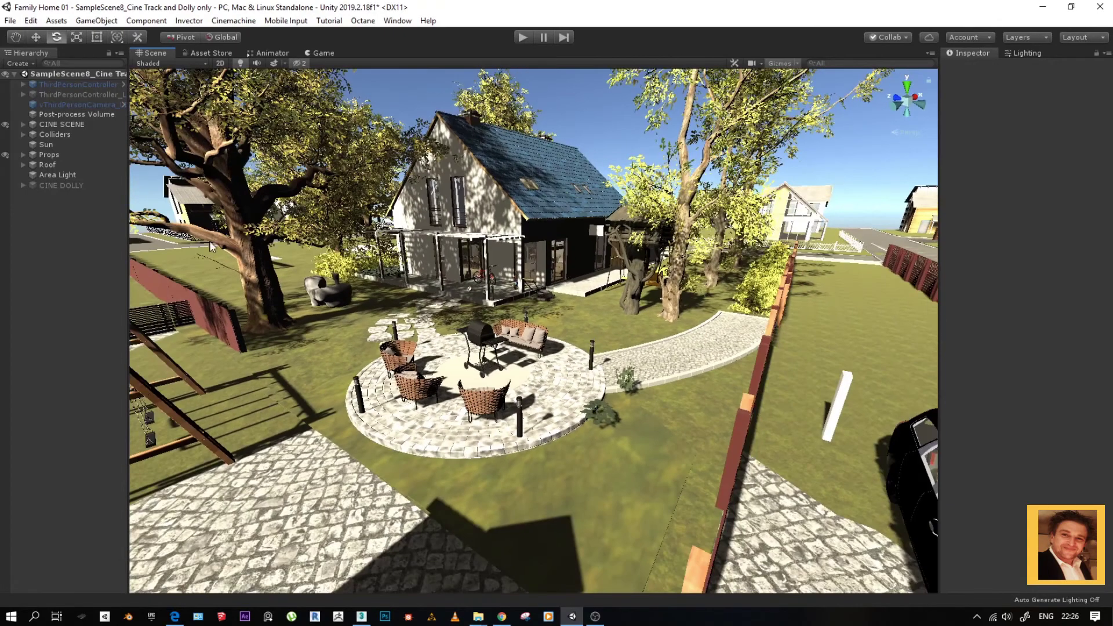
# Activate the CINE DOLLY object and reveal its child objects in the hierarchy.
pyautogui.click(49, 187)
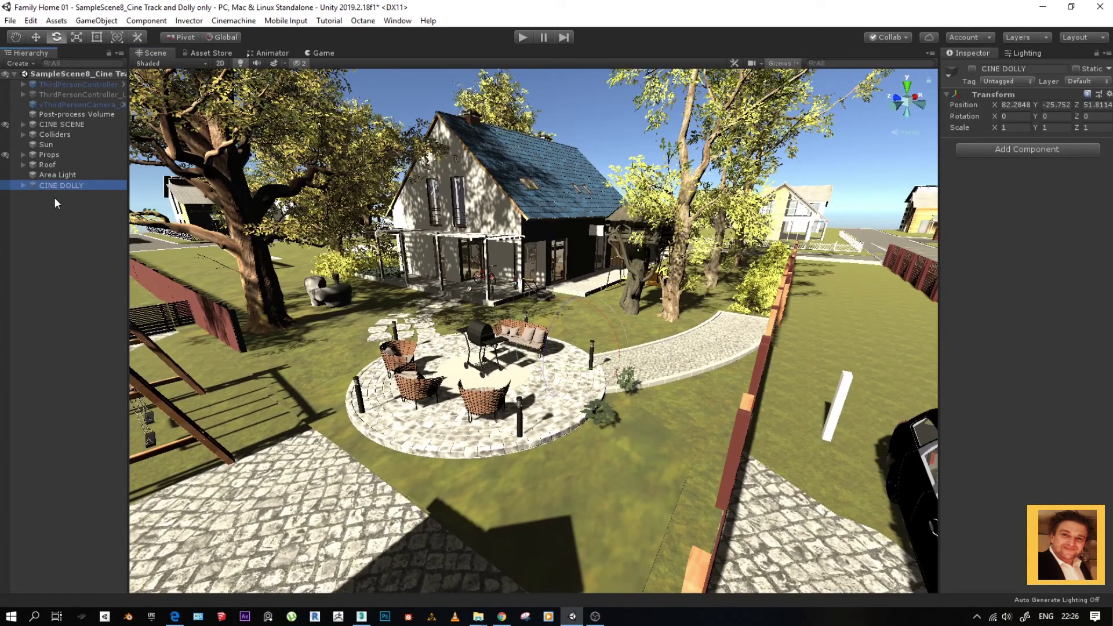
pyautogui.click(972, 70)
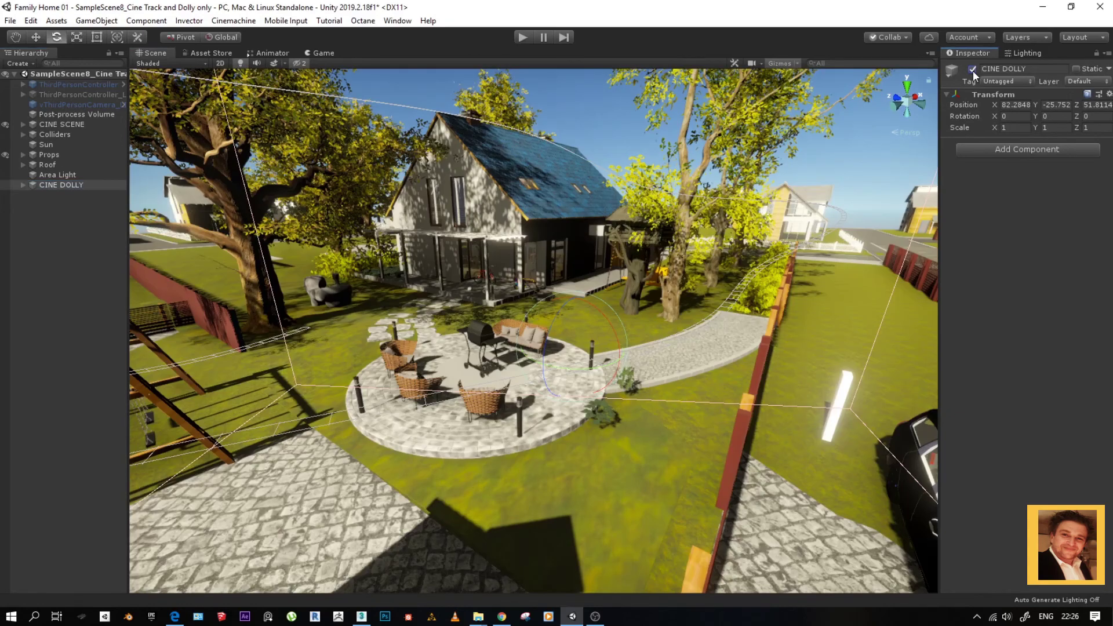
pyautogui.click(21, 185)
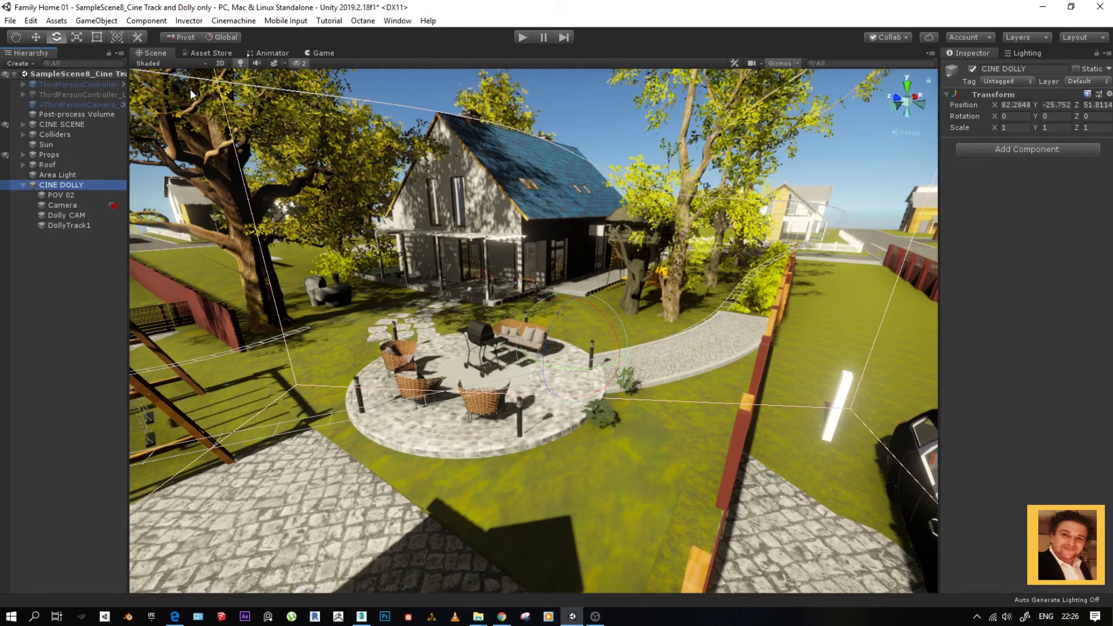
pyautogui.click(231, 21)
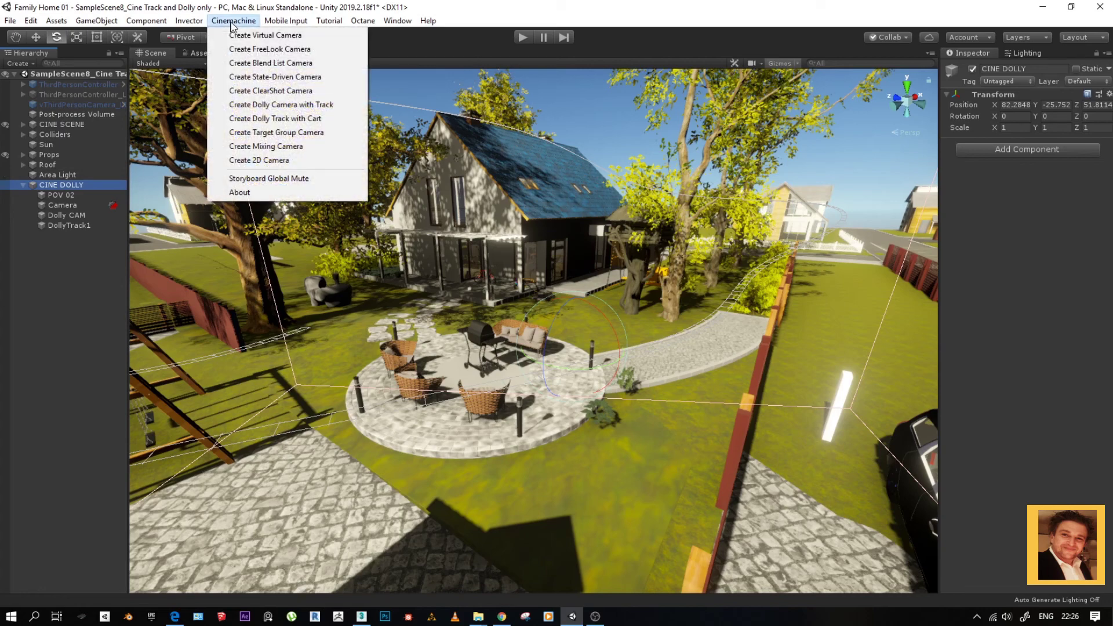
pyautogui.click(398, 21)
pyautogui.click(398, 21)
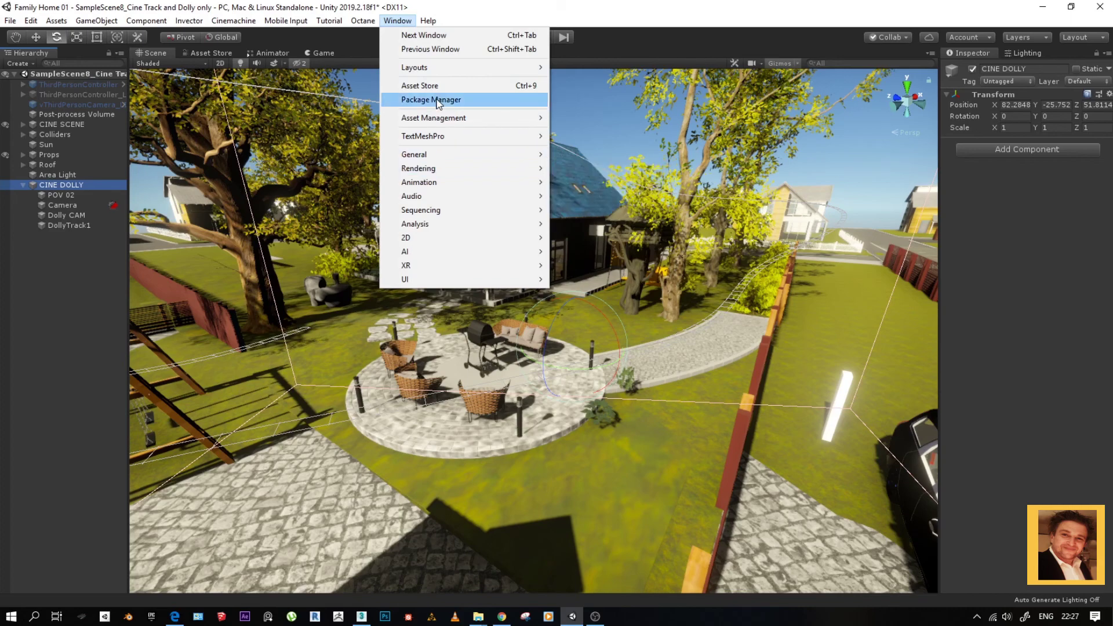
pyautogui.moveTo(234, 25)
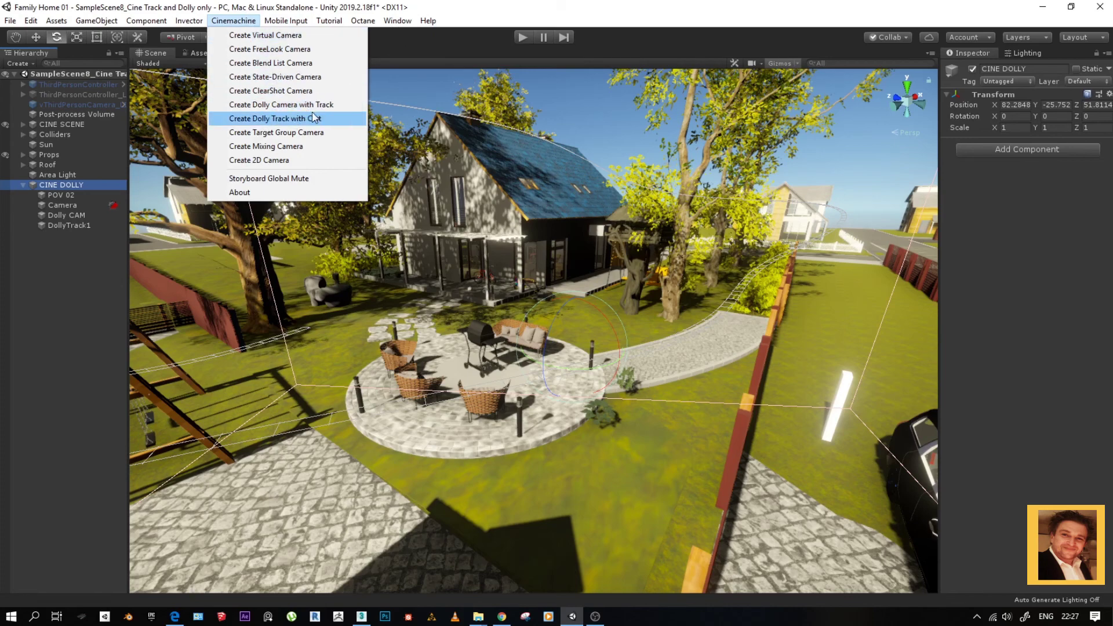
pyautogui.moveTo(431, 20)
pyautogui.click(464, 15)
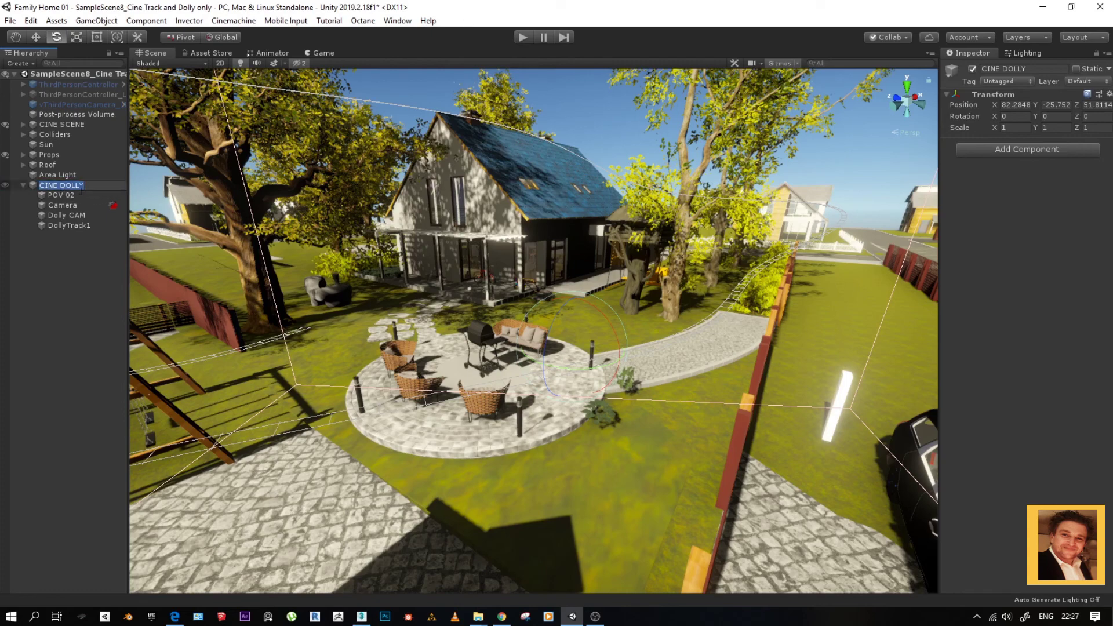
# Examine each object under CINE DOLLY (POV 02, Camera, Dolly CAM, DollyTrack1) and the camera's view in the Game view.
pyautogui.click(60, 196)
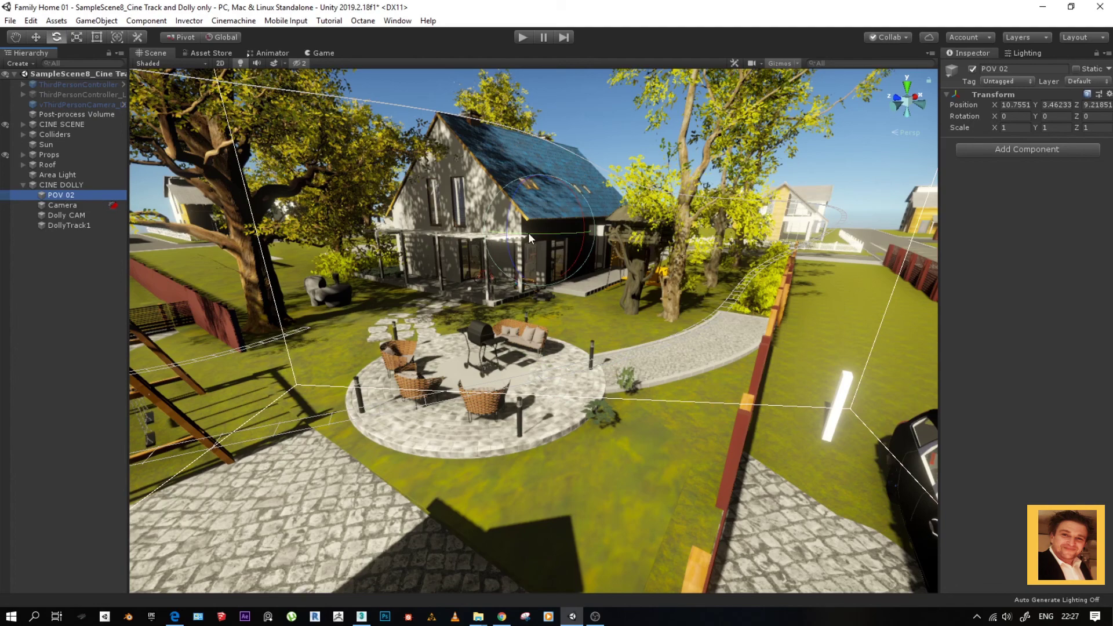
pyautogui.click(65, 206)
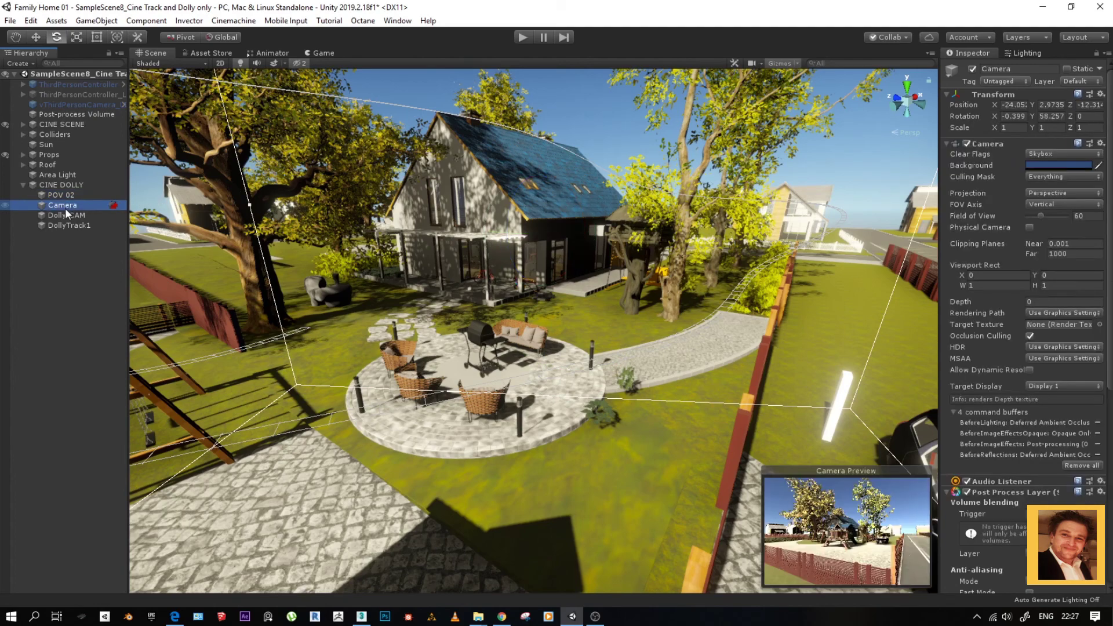
pyautogui.click(60, 215)
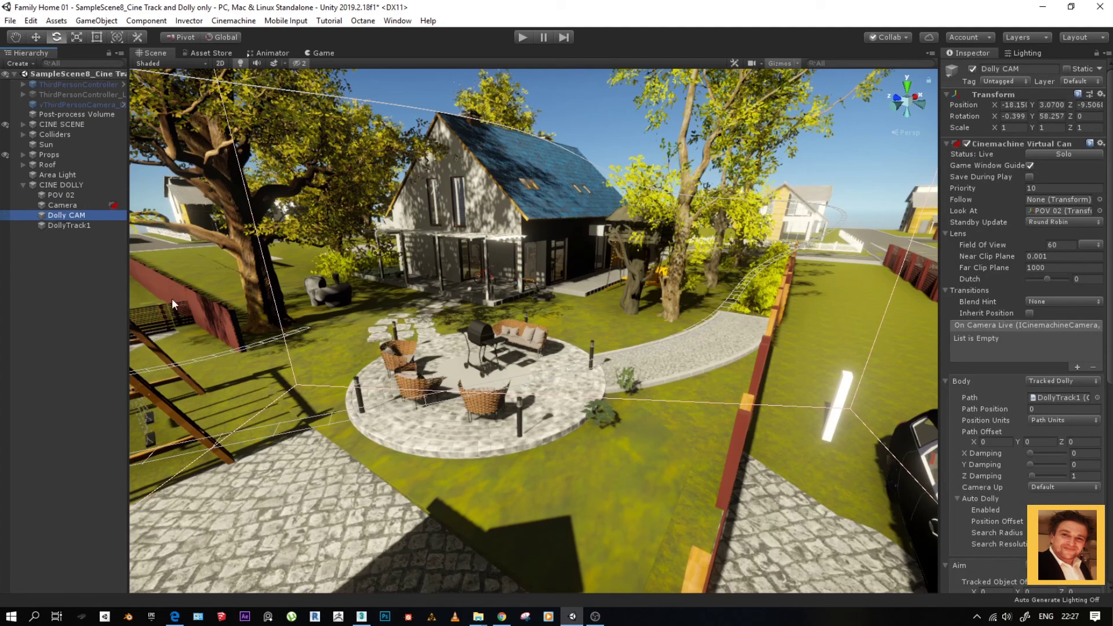
pyautogui.click(64, 225)
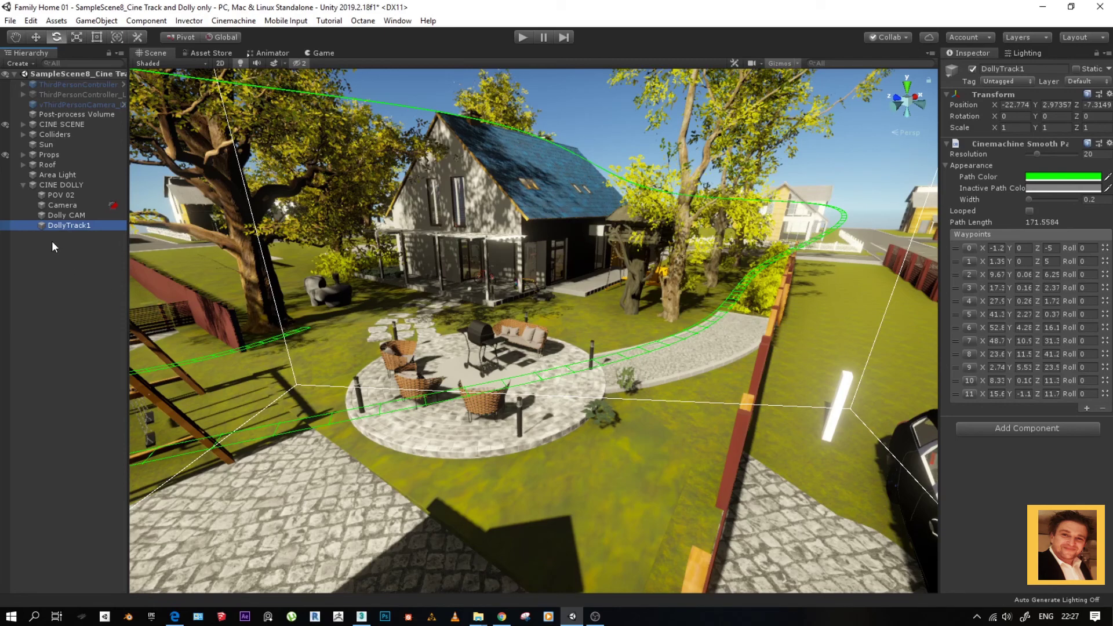
pyautogui.click(58, 185)
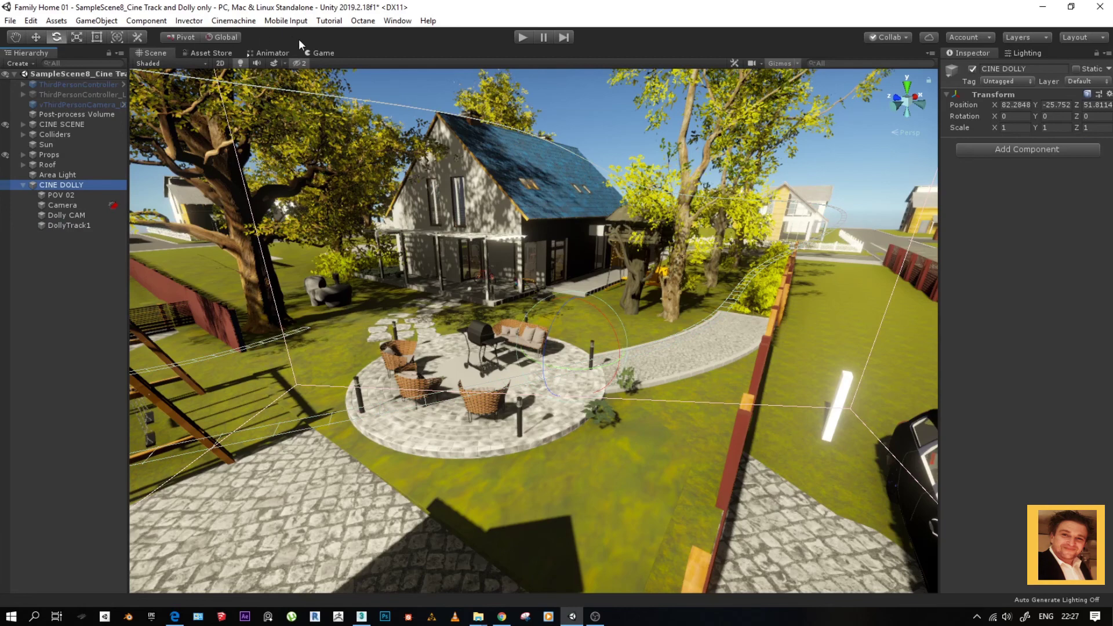
pyautogui.click(315, 53)
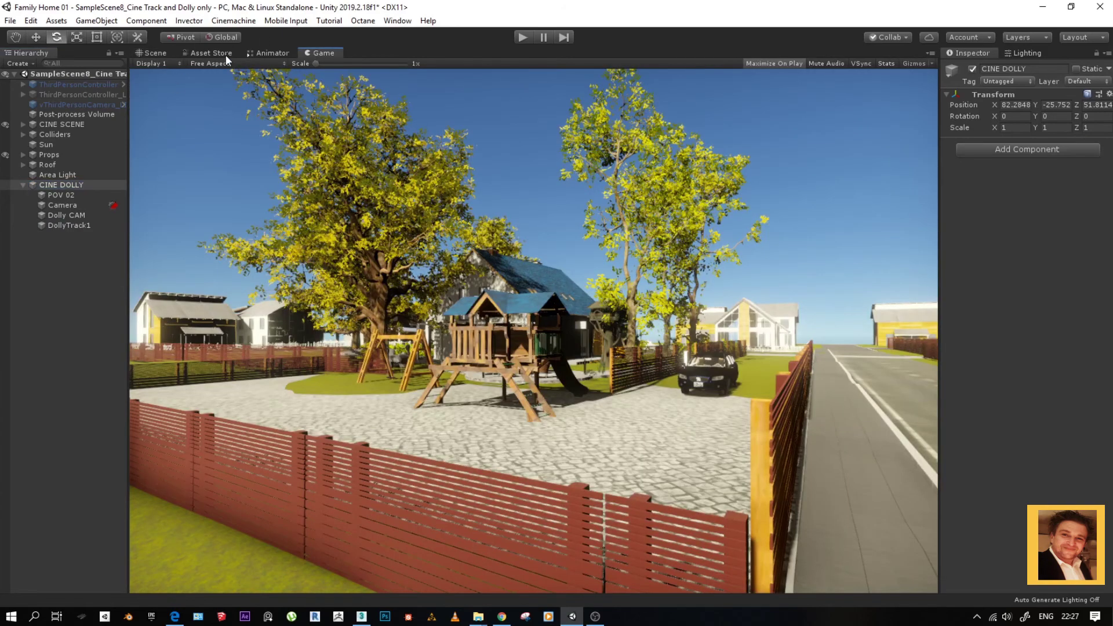
pyautogui.click(154, 53)
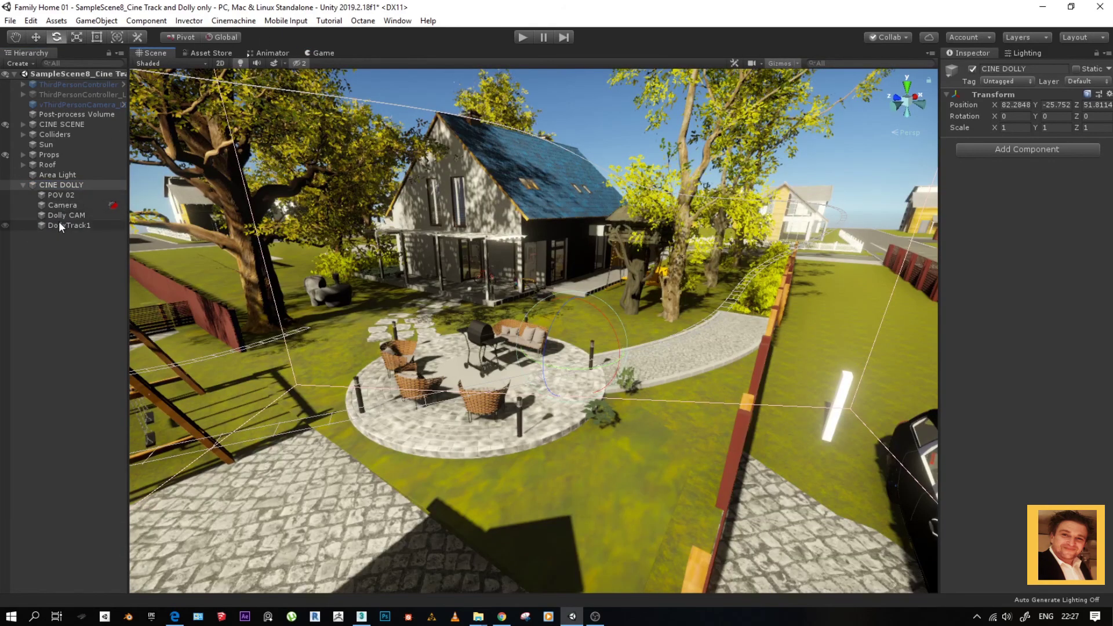
# Check the Dolly CAM's Look At target and lower the POV 02 object to a Y position of 1.39.
pyautogui.click(59, 213)
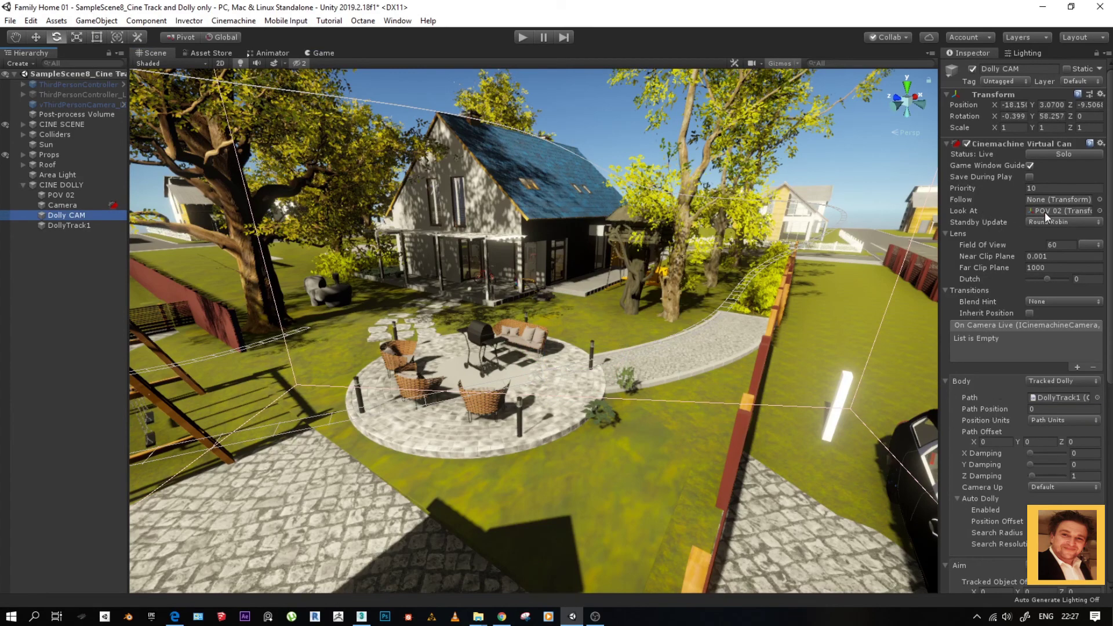
pyautogui.click(65, 194)
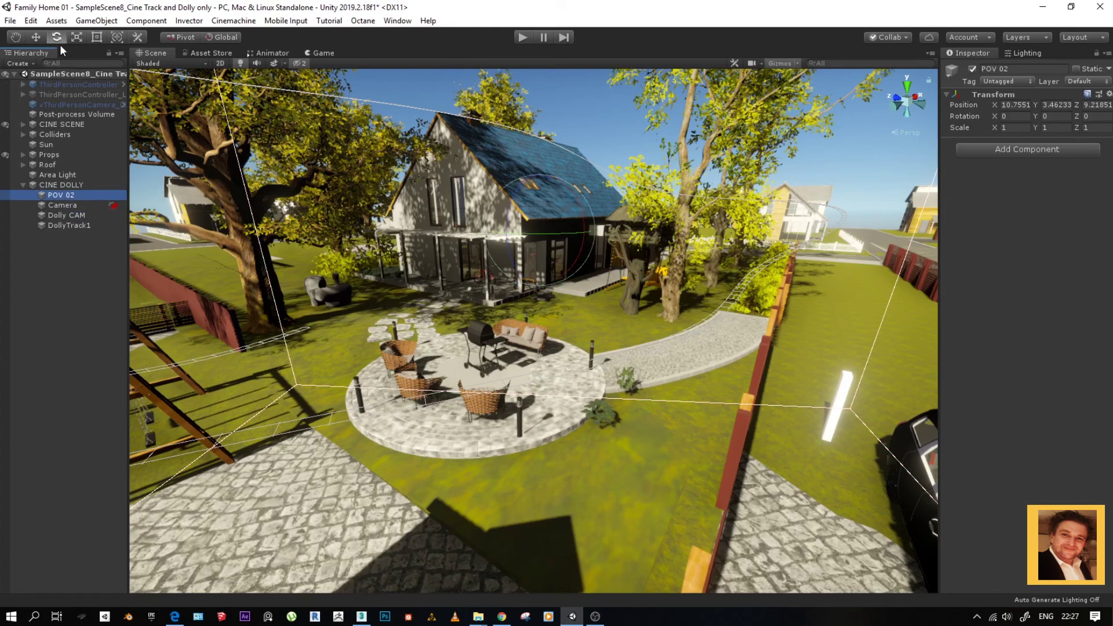
pyautogui.click(36, 37)
pyautogui.moveTo(540, 174); pyautogui.dragTo(537, 203)
pyautogui.click(64, 196)
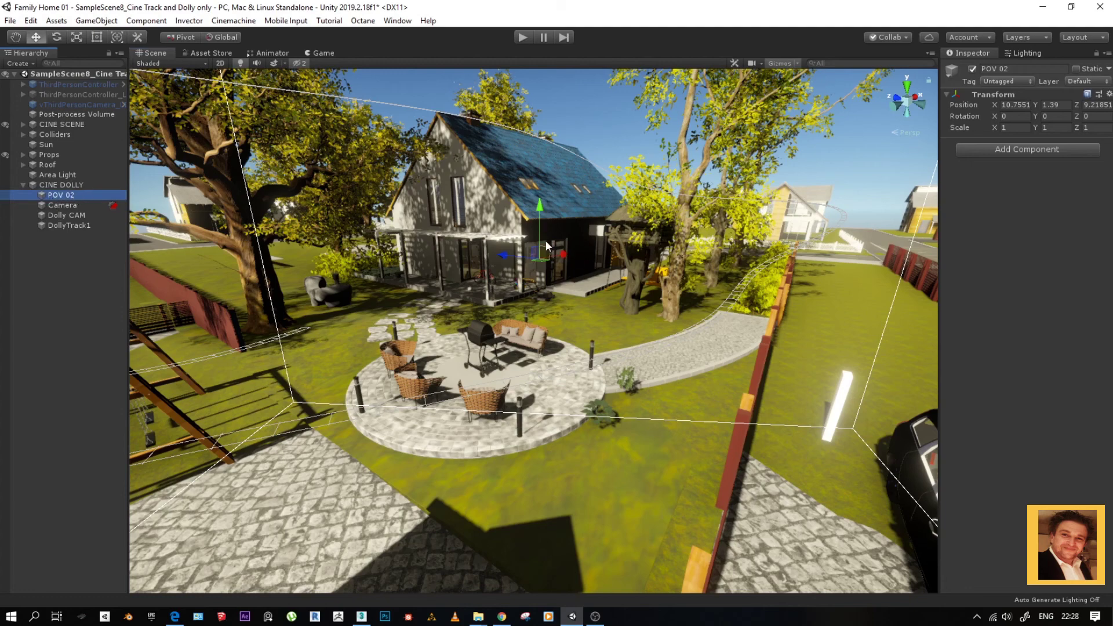
# Examine the Dolly CAM's Look At, lens and Tracked Dolly path settings, and the Camera's position at the start of the track.
pyautogui.keyDown('alt'); pyautogui.moveTo(571, 226); pyautogui.dragTo(548, 288); pyautogui.keyUp('alt')
pyautogui.scroll(-6, 549, 289)
pyautogui.keyDown('alt'); pyautogui.moveTo(578, 340); pyautogui.dragTo(513, 362); pyautogui.keyUp('alt')
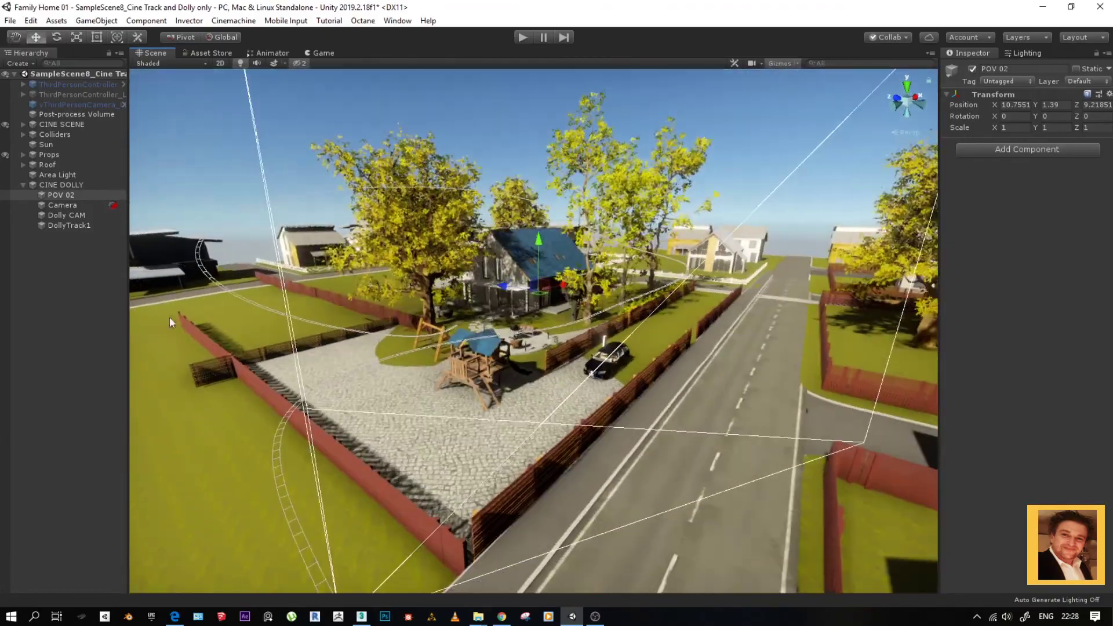
pyautogui.click(57, 215)
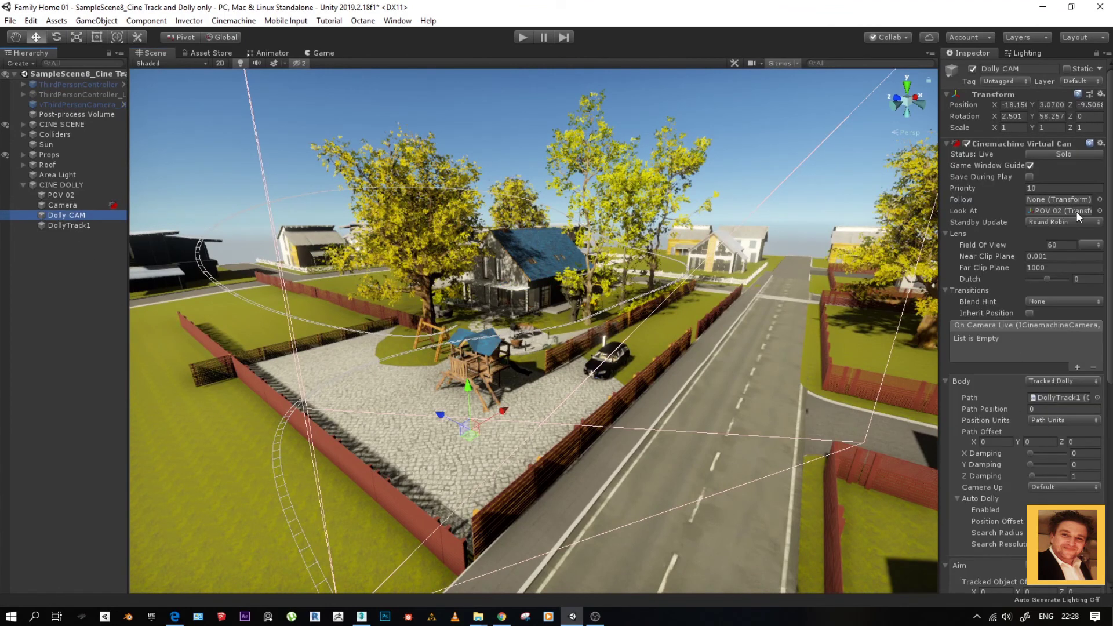
pyautogui.scroll(-5, 1022, 378)
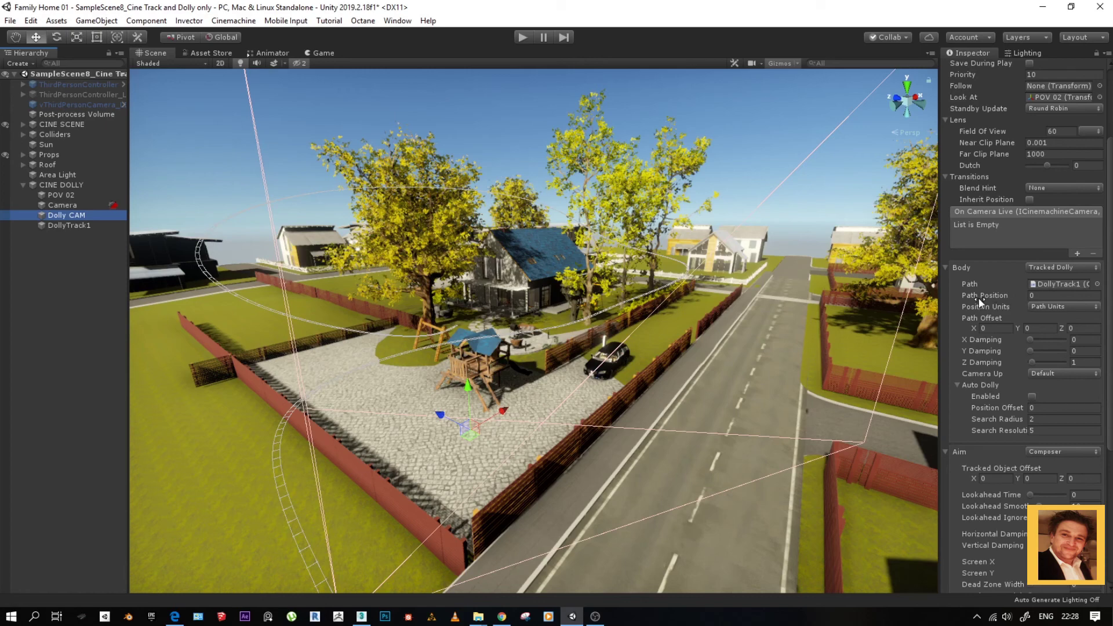
pyautogui.click(419, 430)
pyautogui.keyDown('alt'); pyautogui.moveTo(419, 430); pyautogui.dragTo(405, 466); pyautogui.keyUp('alt')
pyautogui.click(69, 204)
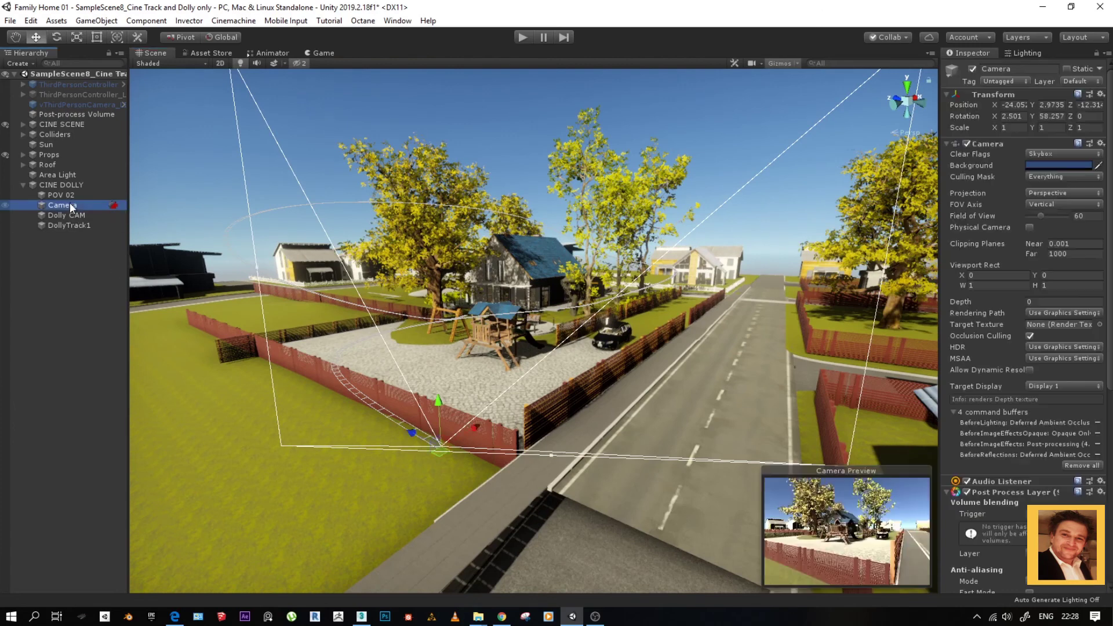
pyautogui.click(78, 217)
# Shift waypoint 11 at the end of DollyTrack1 slightly along the Z axis, to about 10.9.
pyautogui.click(77, 225)
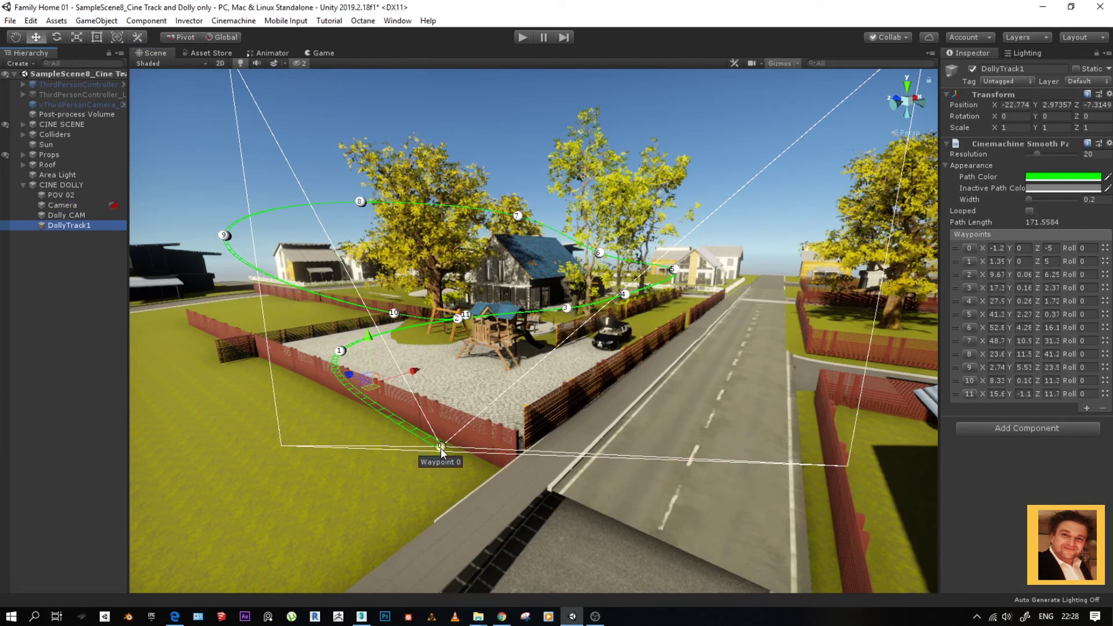
pyautogui.keyDown('alt'); pyautogui.moveTo(440, 409); pyautogui.dragTo(486, 450); pyautogui.keyUp('alt')
pyautogui.keyDown('alt'); pyautogui.moveTo(486, 450); pyautogui.dragTo(537, 350, button='right'); pyautogui.keyUp('alt')
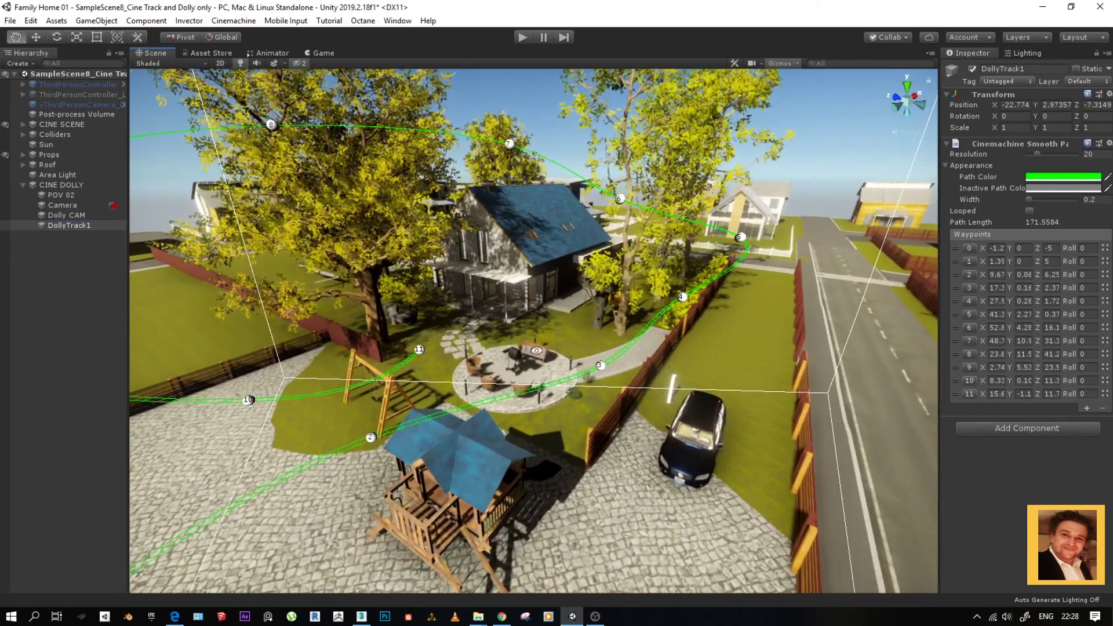
pyautogui.click(419, 350)
pyautogui.moveTo(401, 345)
pyautogui.mouseDown()
pyautogui.moveTo(431, 371)
pyautogui.moveTo(409, 350)
pyautogui.mouseUp()
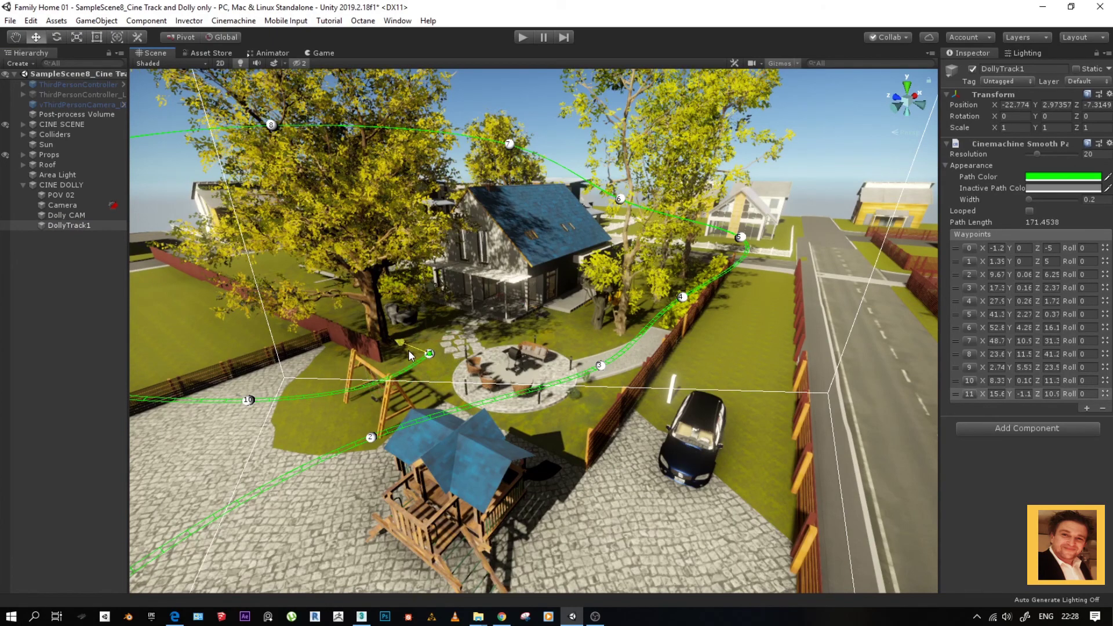
pyautogui.keyDown('alt'); pyautogui.moveTo(546, 415); pyautogui.dragTo(359, 434, button='right'); pyautogui.keyUp('alt')
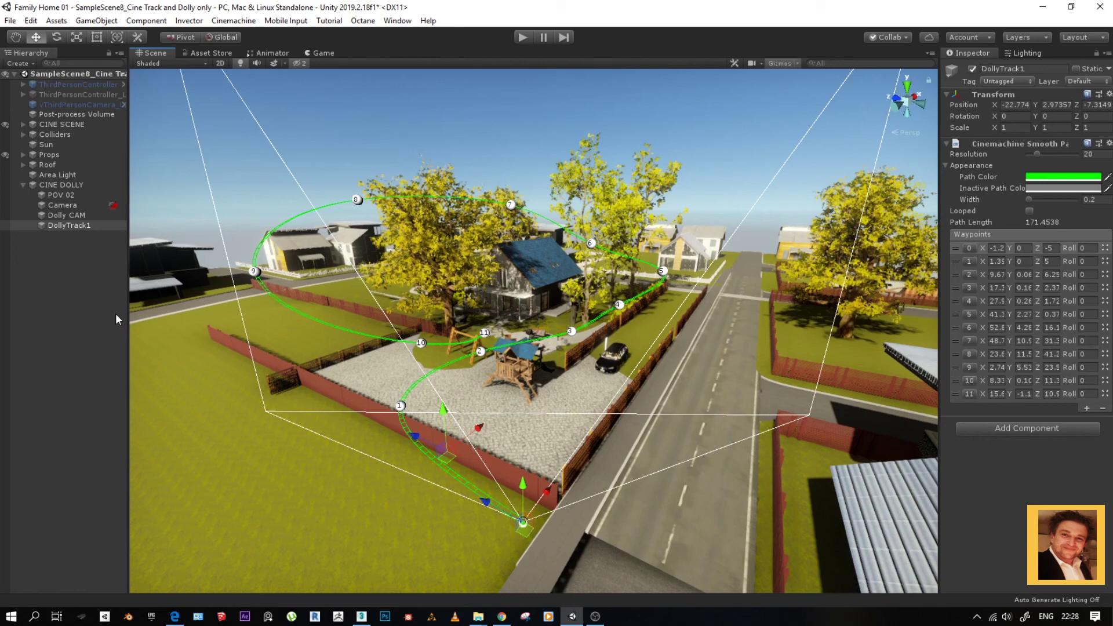
# Scrub the Dolly CAM's Path Position along the track to 9.91 in the Scene view.
pyautogui.click(66, 216)
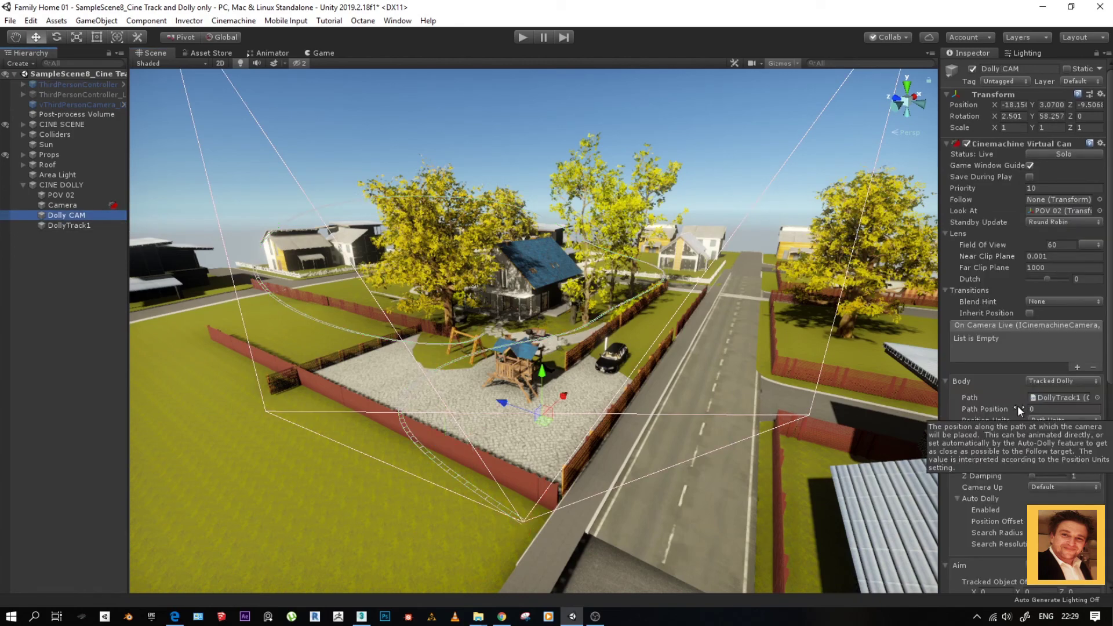
pyautogui.moveTo(1016, 407); pyautogui.dragTo(1073, 405)
pyautogui.moveTo(1087, 410)
pyautogui.mouseDown()
pyautogui.moveTo(1108, 410)
pyautogui.moveTo(963, 406)
pyautogui.moveTo(1097, 425)
pyautogui.mouseUp()
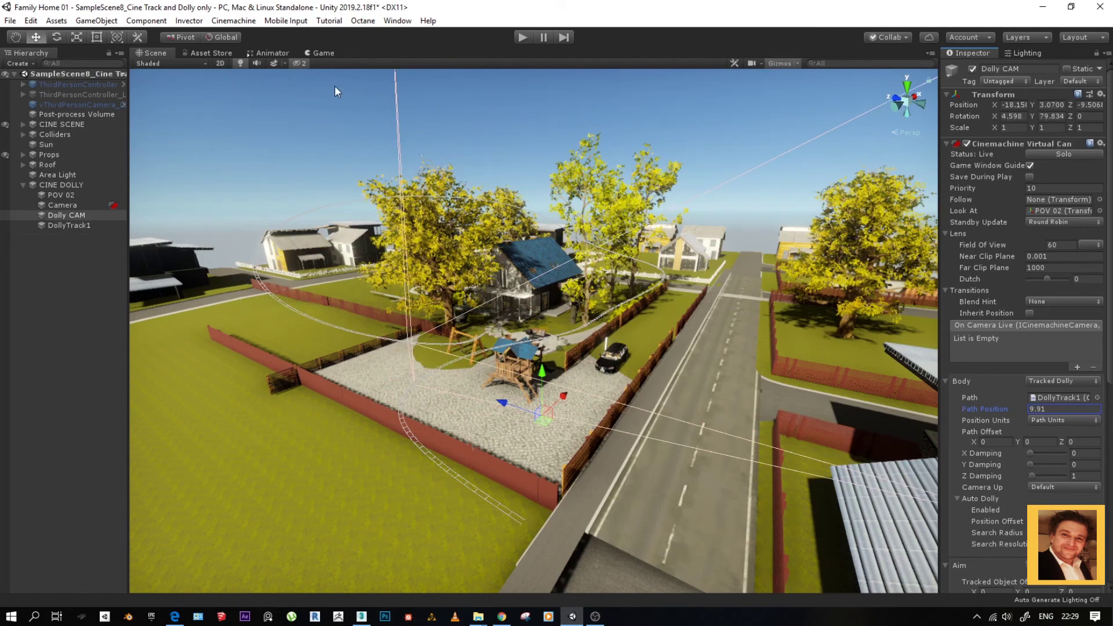
# Scrub the Dolly CAM's Path Position back to 0.91 while previewing the shot in the Game view.
pyautogui.click(320, 53)
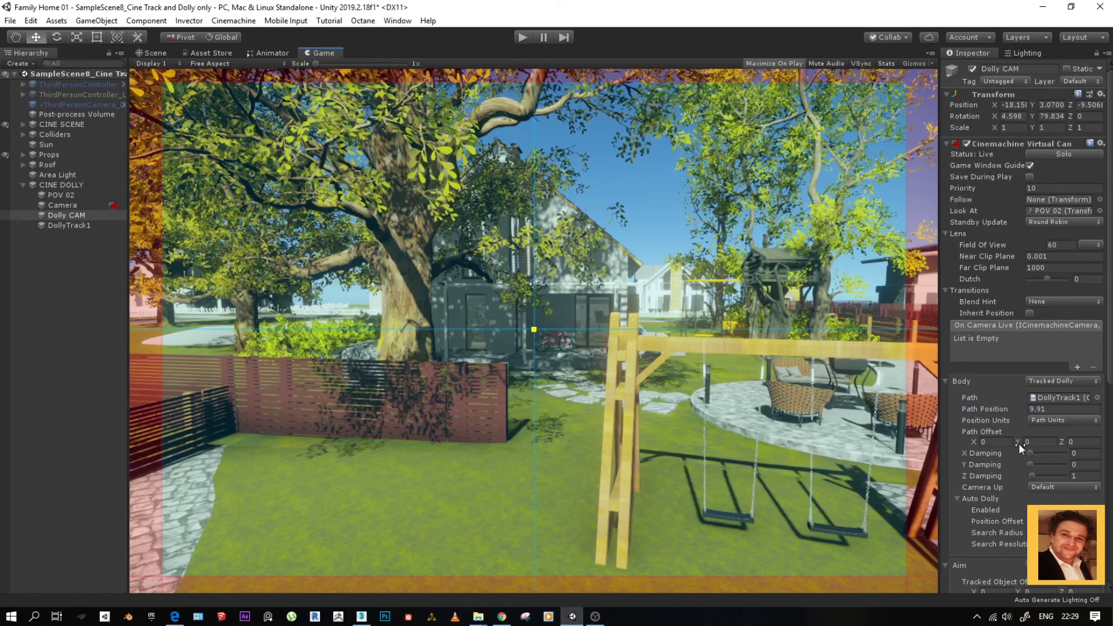
pyautogui.moveTo(1020, 405); pyautogui.dragTo(828, 424)
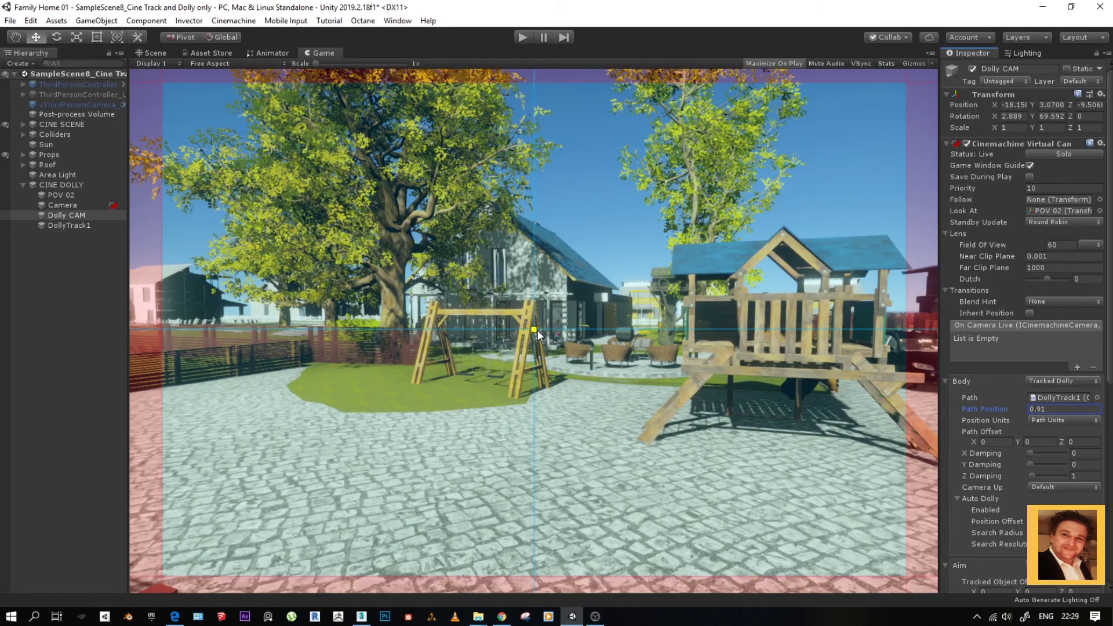
pyautogui.click(93, 194)
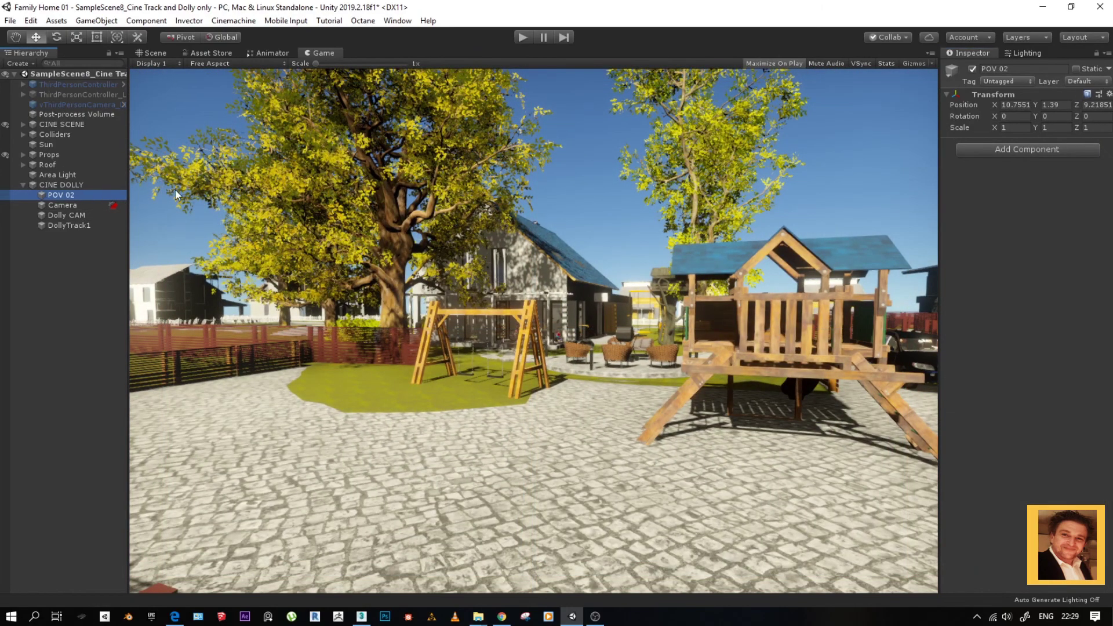
pyautogui.click(80, 215)
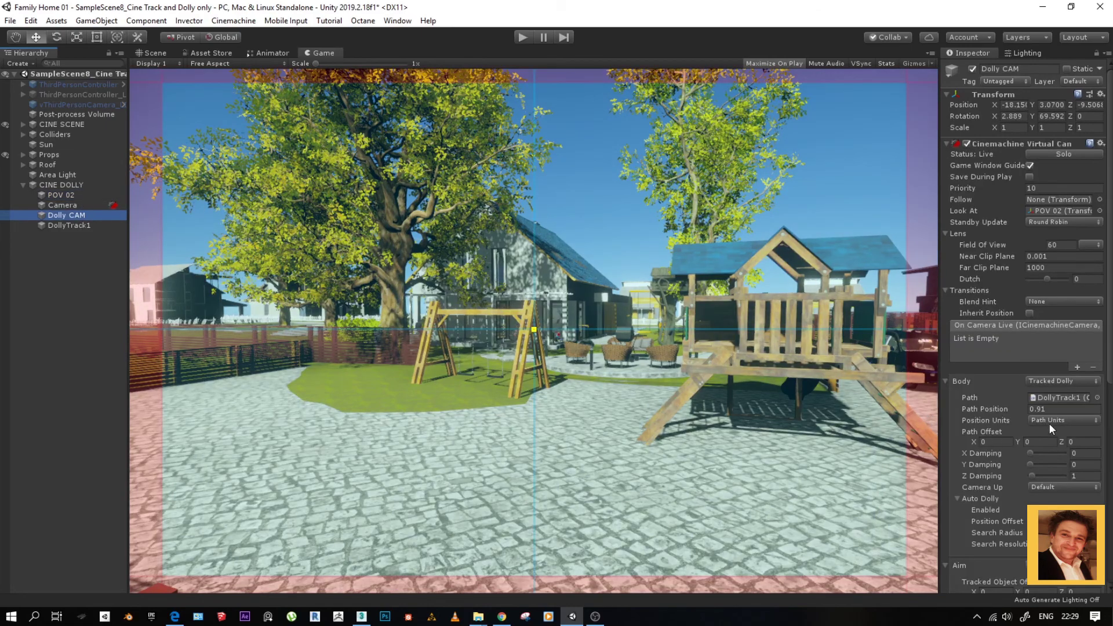
# Scrub the Dolly CAM's Path Position forward and back to preview the shot, and reset it to 0.
pyautogui.moveTo(1016, 409)
pyautogui.mouseDown()
pyautogui.moveTo(1096, 412)
pyautogui.moveTo(1025, 413)
pyautogui.mouseUp()
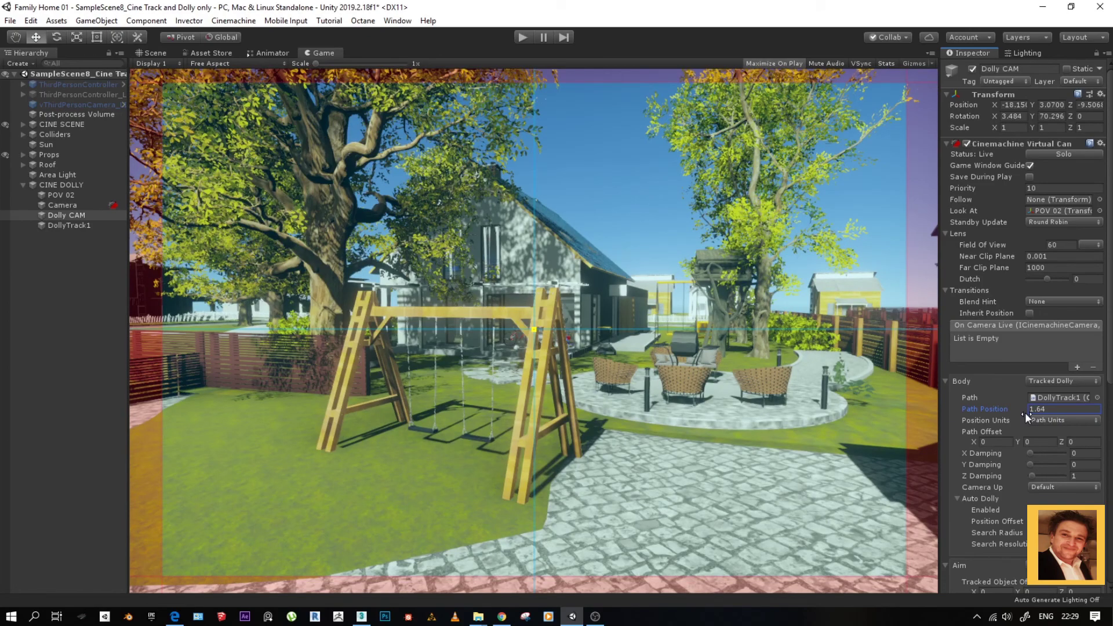
pyautogui.moveTo(1025, 412); pyautogui.dragTo(983, 422)
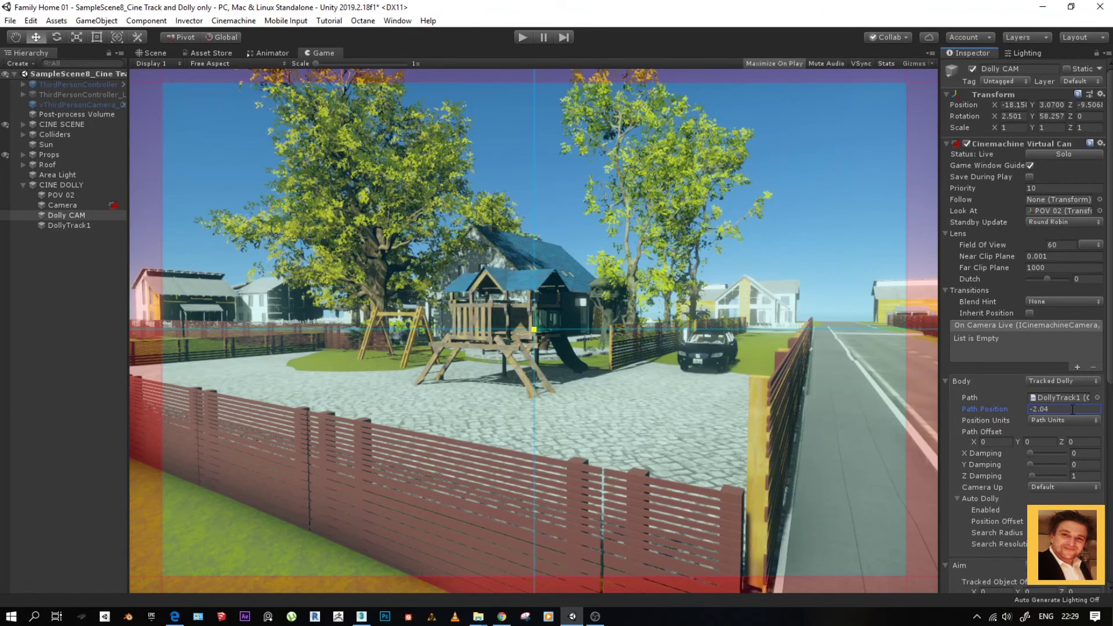
pyautogui.click(996, 406)
pyautogui.write('0')
# Collapse the CINE DOLLY group and deactivate it.
pyautogui.click(64, 184)
pyautogui.click(23, 185)
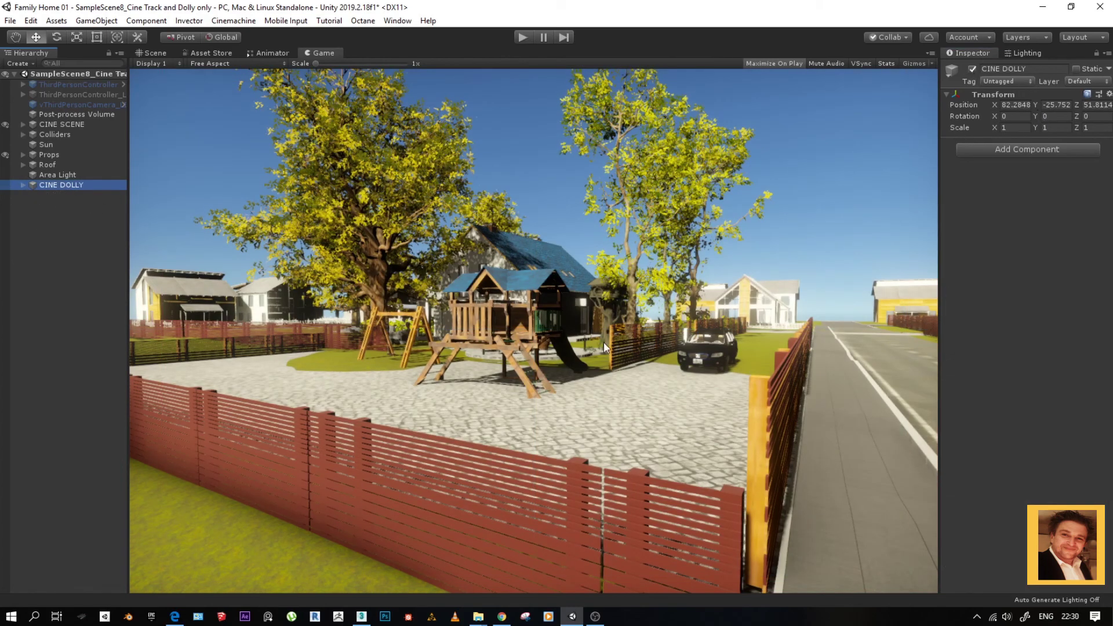
pyautogui.click(973, 69)
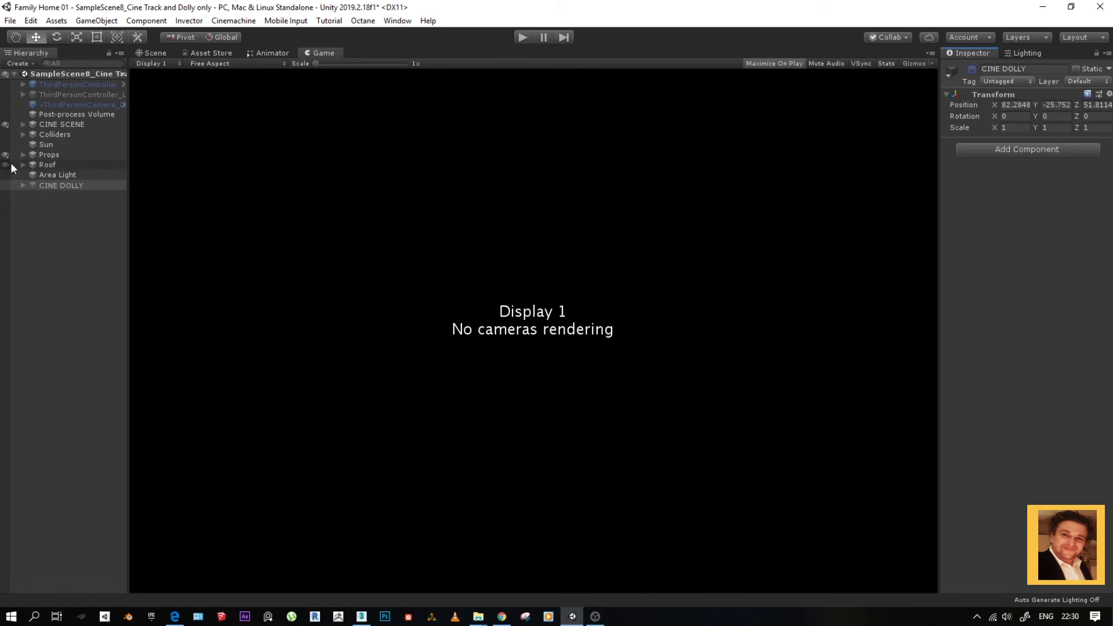
# Add a new Camera object to the scene and display the Scene view.
pyautogui.click(155, 53)
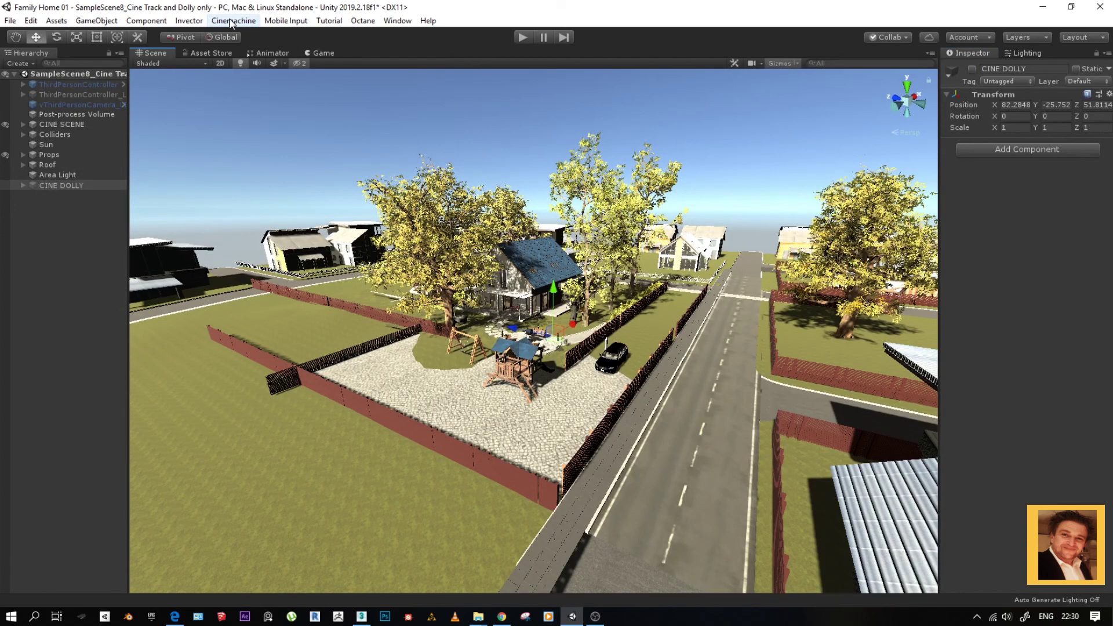
pyautogui.click(96, 21)
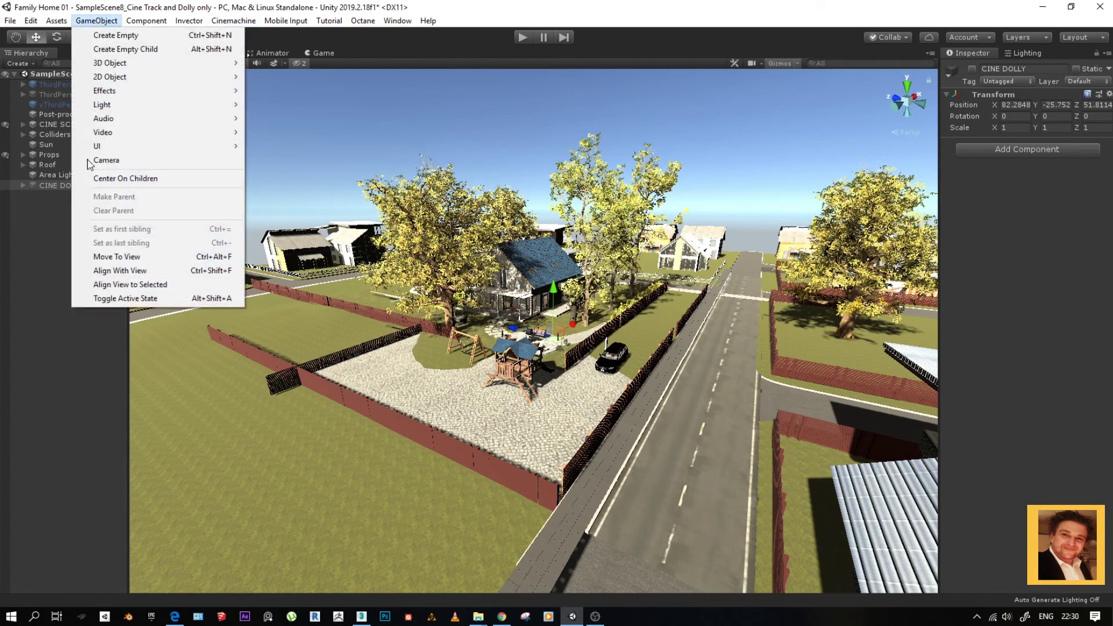
pyautogui.click(121, 160)
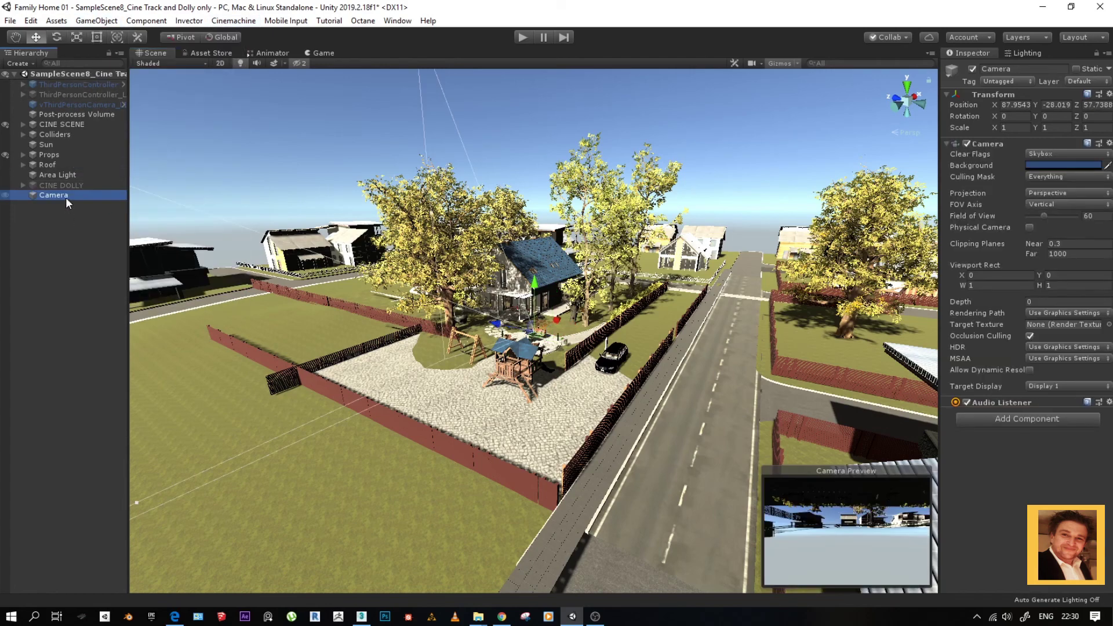
# Place the new Camera over the paved yard at about X 62.72, Z 41.21 and rotate it about 64.26° around Y towards the house.
pyautogui.moveTo(556, 329); pyautogui.dragTo(581, 377)
pyautogui.press('e')
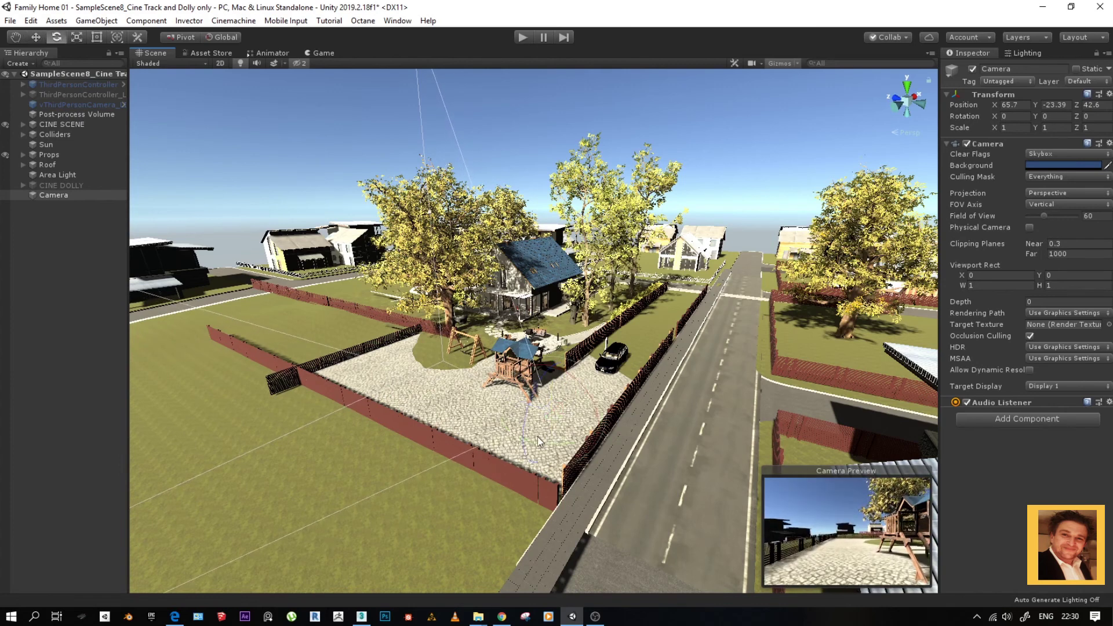
pyautogui.moveTo(523, 452); pyautogui.dragTo(433, 437)
pyautogui.press('w')
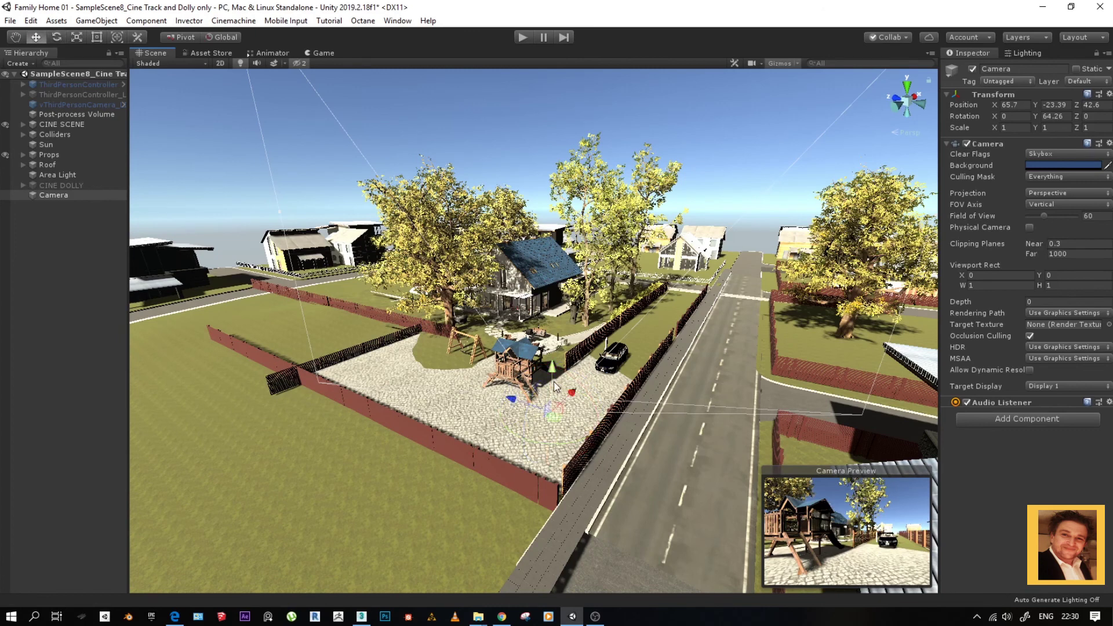
pyautogui.moveTo(506, 401); pyautogui.dragTo(530, 408)
pyautogui.moveTo(597, 403); pyautogui.dragTo(568, 425)
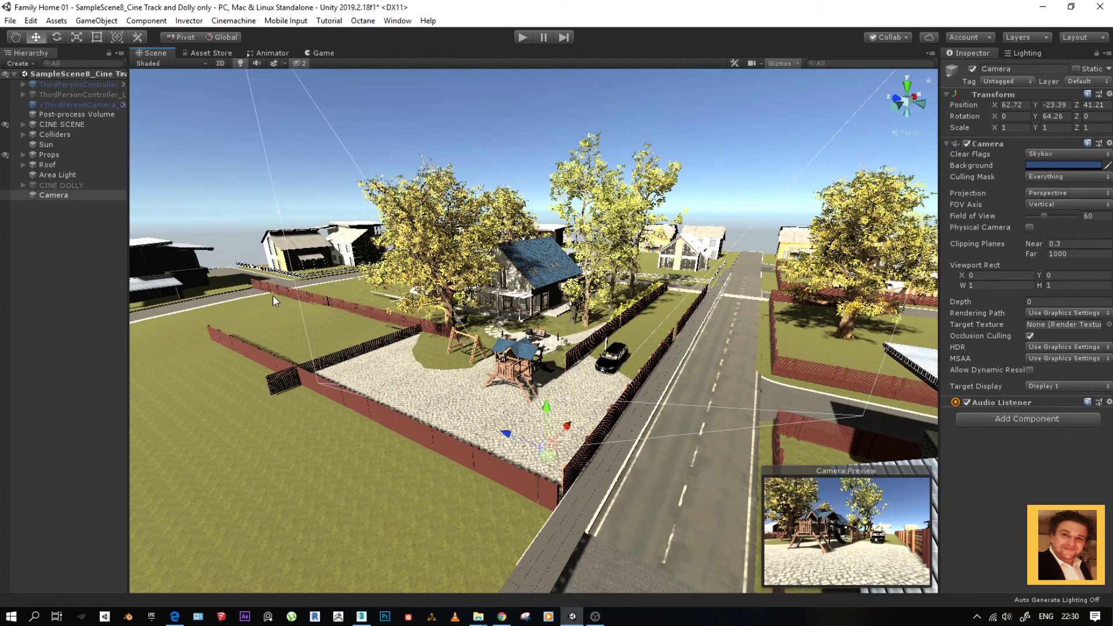
# Create a Cinemachine dolly camera with track and examine the Cinemachine Brain component on the Camera.
pyautogui.click(61, 196)
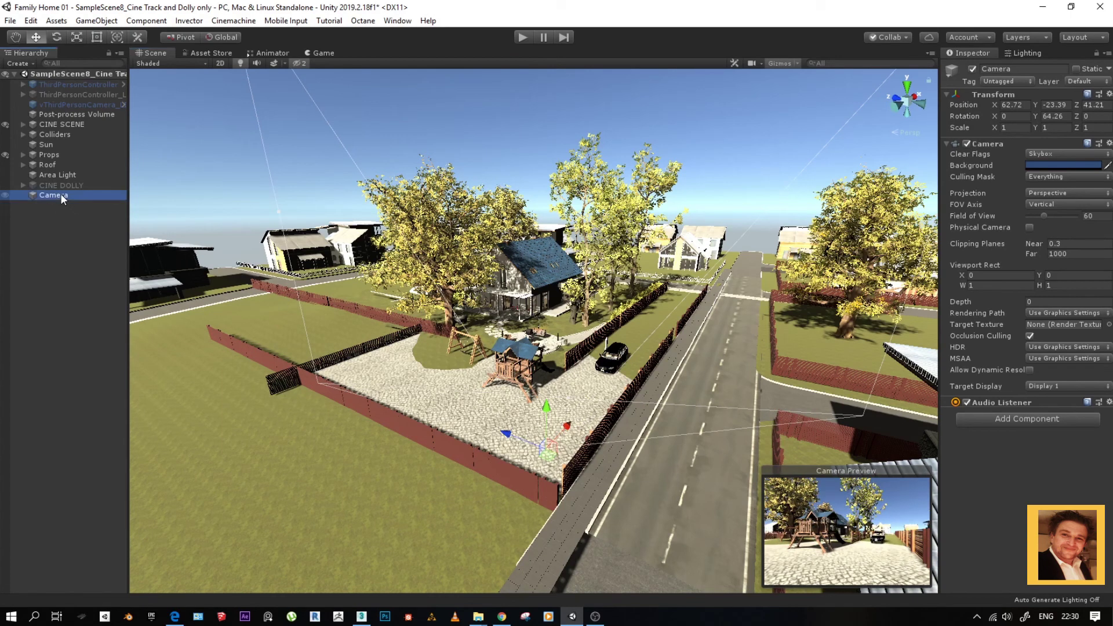
pyautogui.click(232, 21)
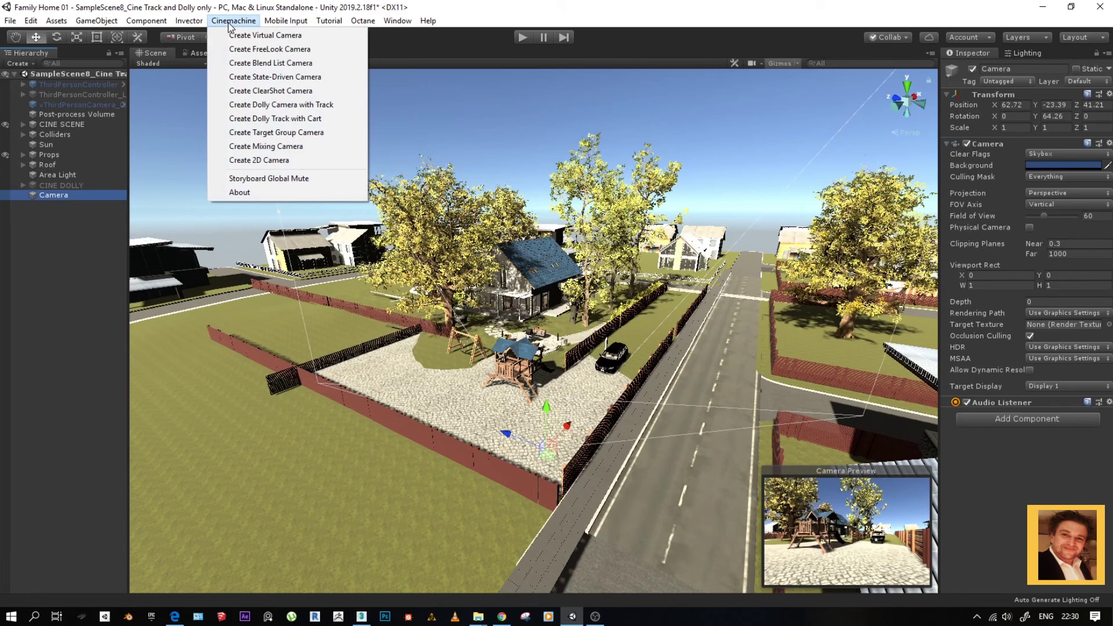
pyautogui.click(276, 106)
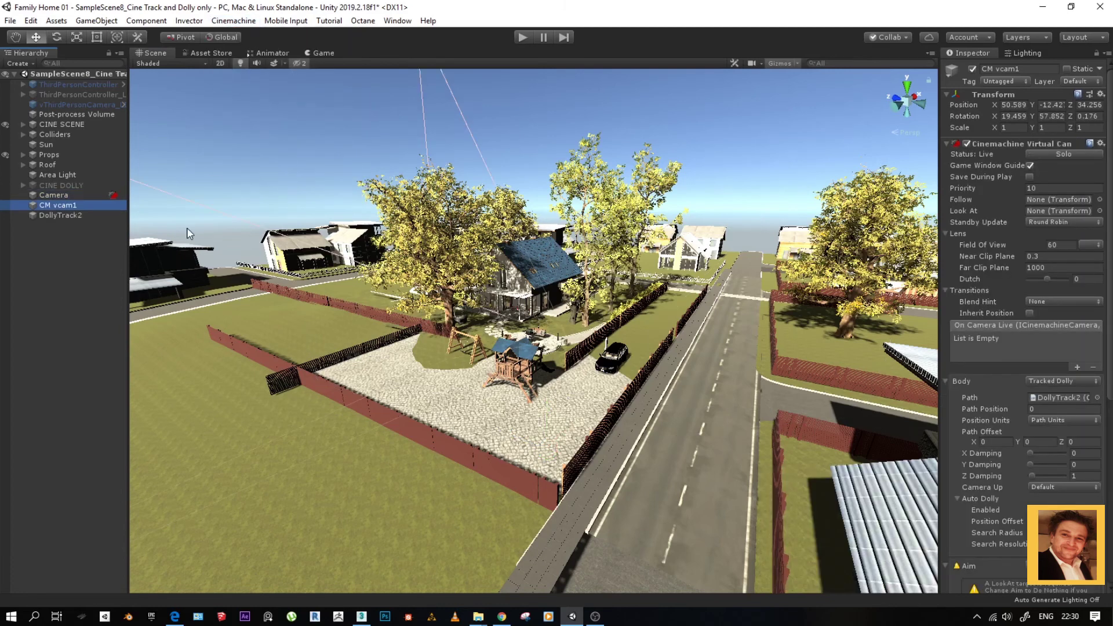
pyautogui.click(73, 195)
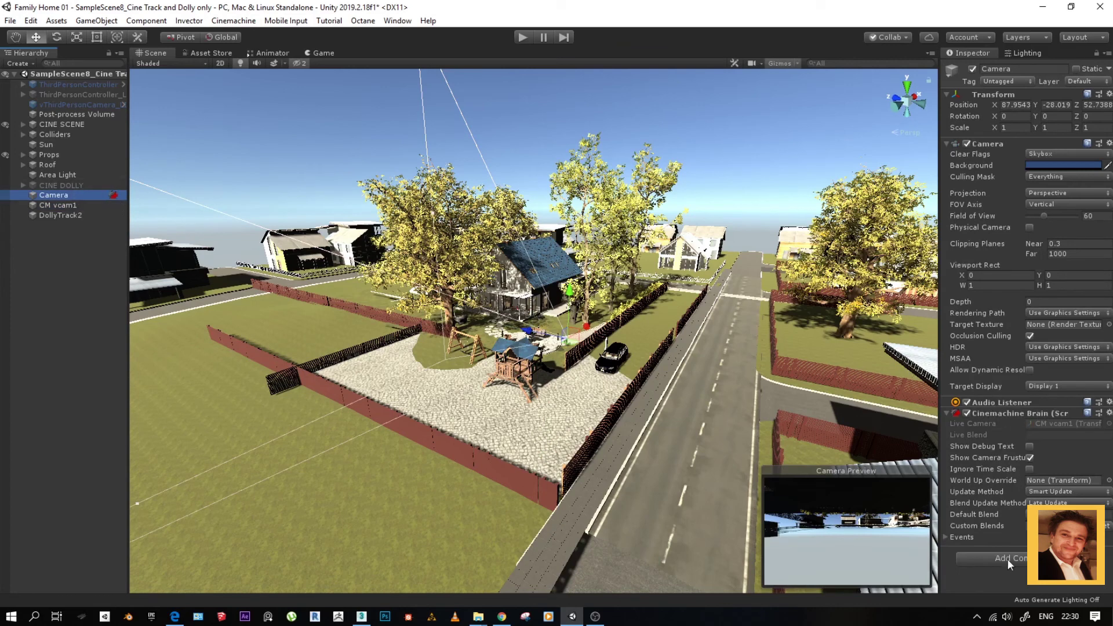
# Rename the virtual camera CM vcam1 as Dolly CAM.
pyautogui.click(53, 204)
pyautogui.click(58, 204)
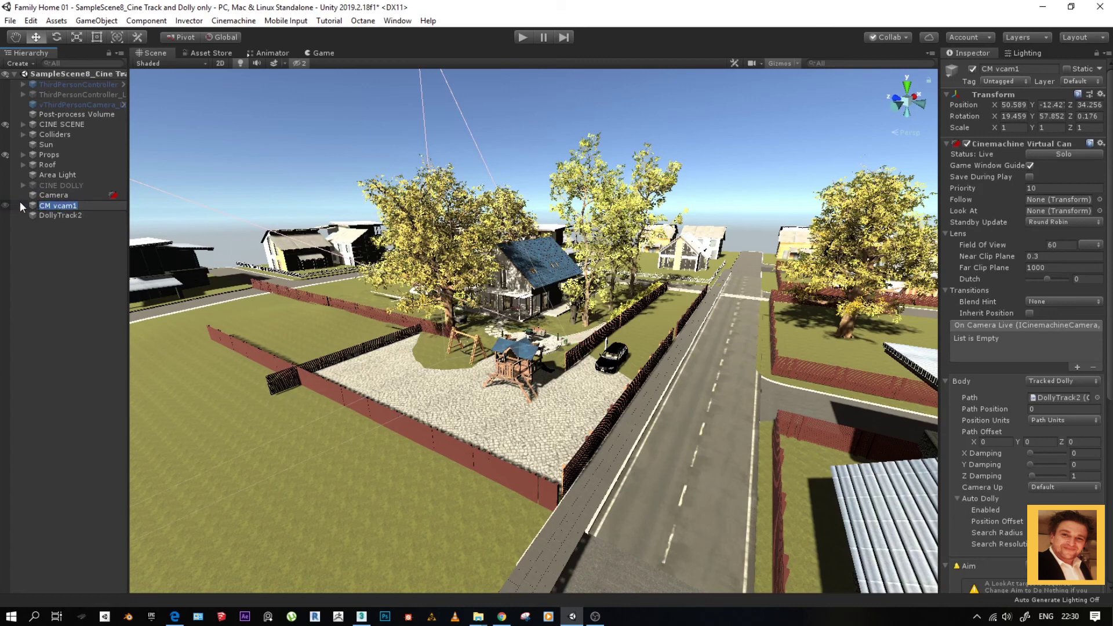
pyautogui.write('Dooly CAM')
pyautogui.press('Return')
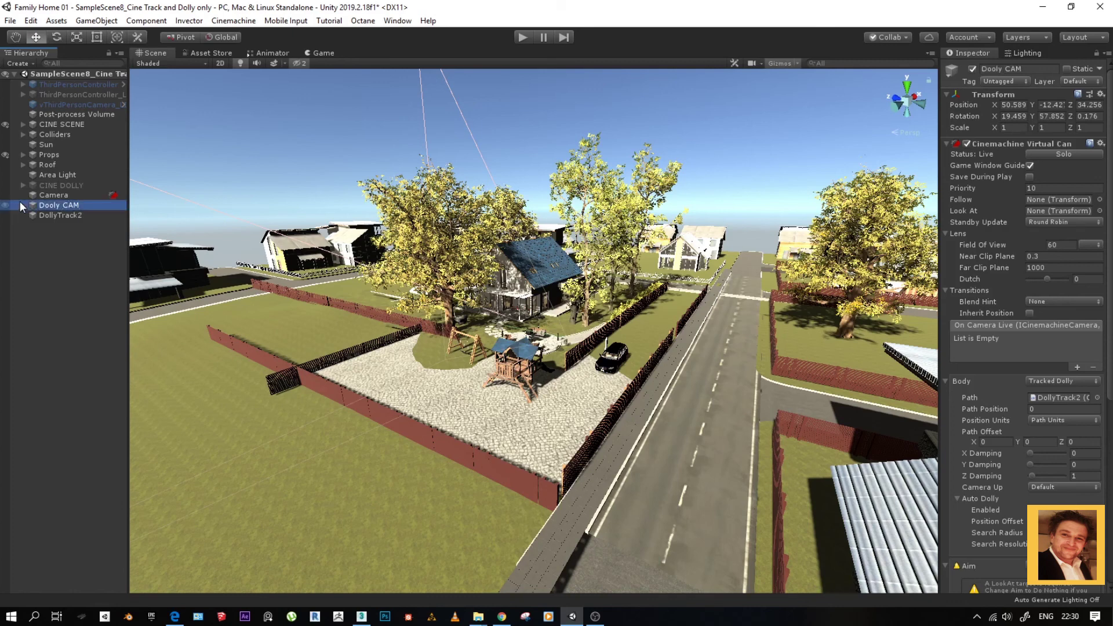
pyautogui.click(50, 207)
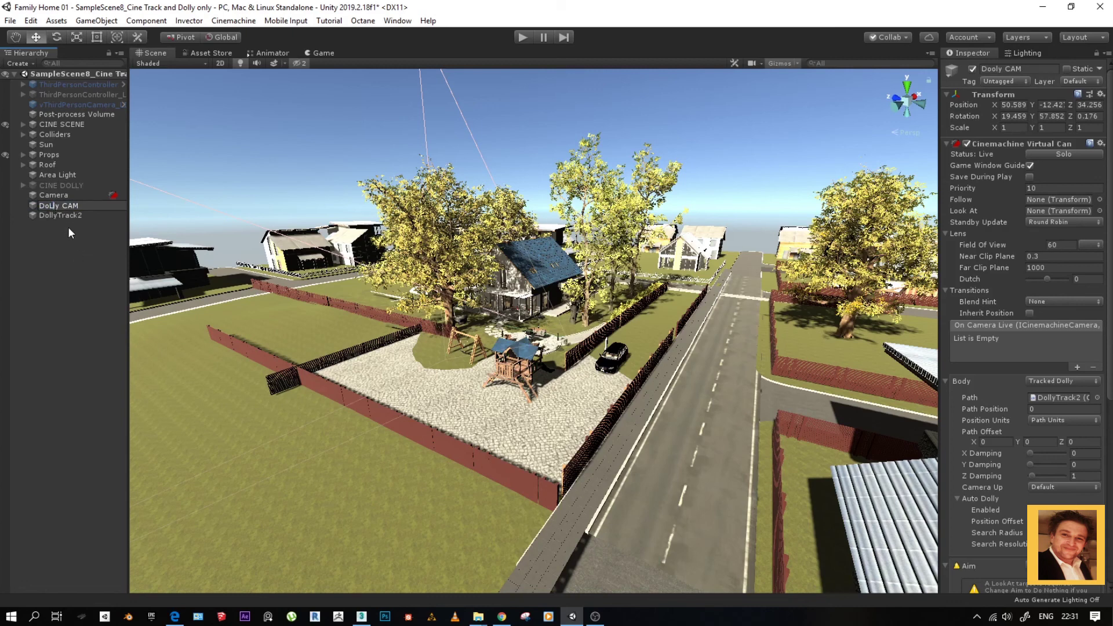
pyautogui.moveTo(57, 205); pyautogui.dragTo(52, 205)
pyautogui.write('lly')
pyautogui.click(65, 260)
pyautogui.click(64, 204)
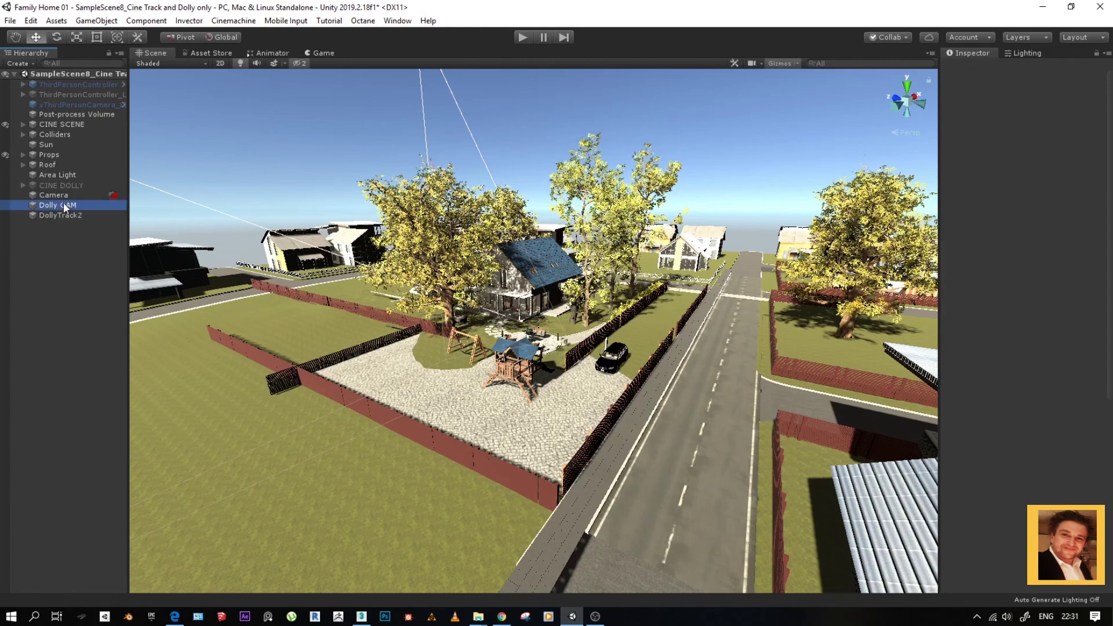
pyautogui.click(69, 214)
pyautogui.click(72, 205)
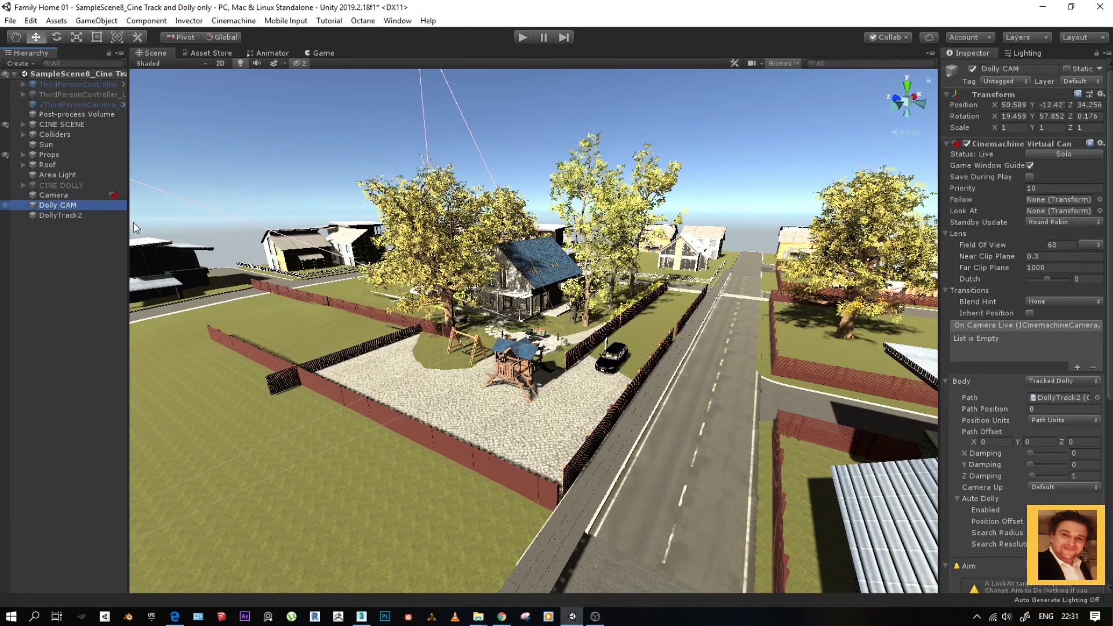
# Move waypoint 0 of DollyTrack2 to the near corner of the paved yard, at about X -25, Y 5.4, Z -15.
pyautogui.keyDown('alt'); pyautogui.moveTo(544, 394); pyautogui.dragTo(482, 391); pyautogui.keyUp('alt')
pyautogui.click(57, 196)
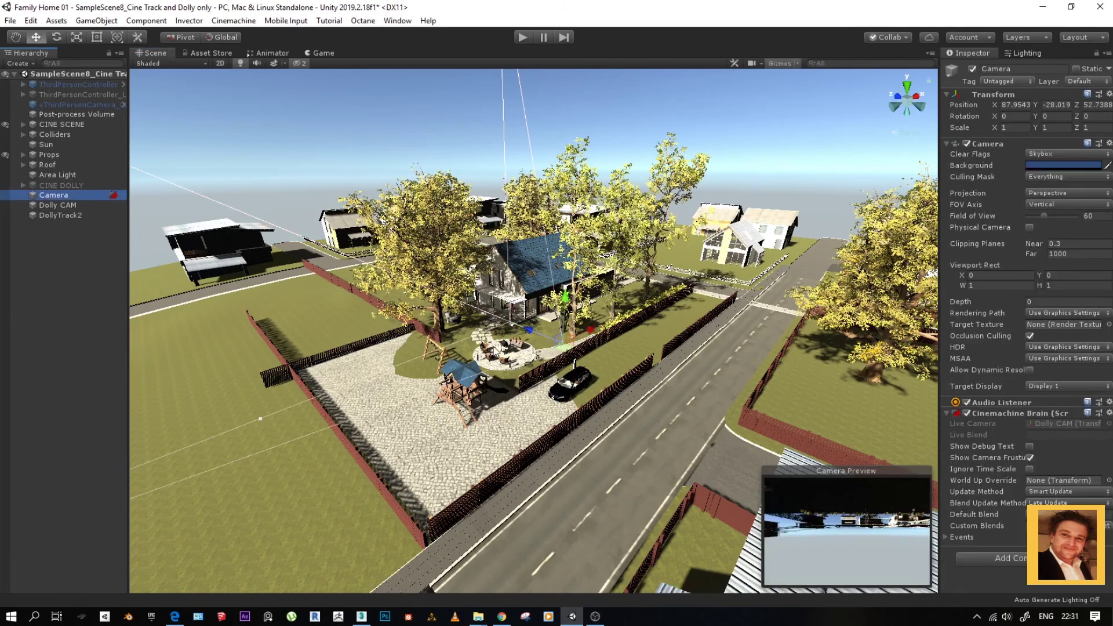
pyautogui.keyDown('alt'); pyautogui.moveTo(601, 349); pyautogui.dragTo(573, 346); pyautogui.keyUp('alt')
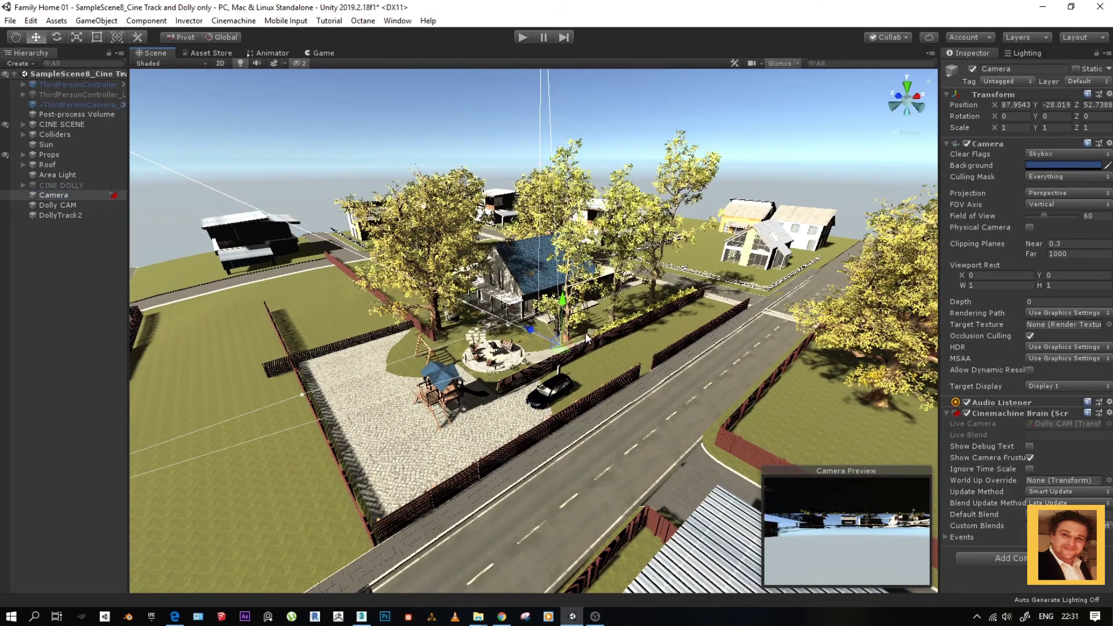
pyautogui.click(51, 214)
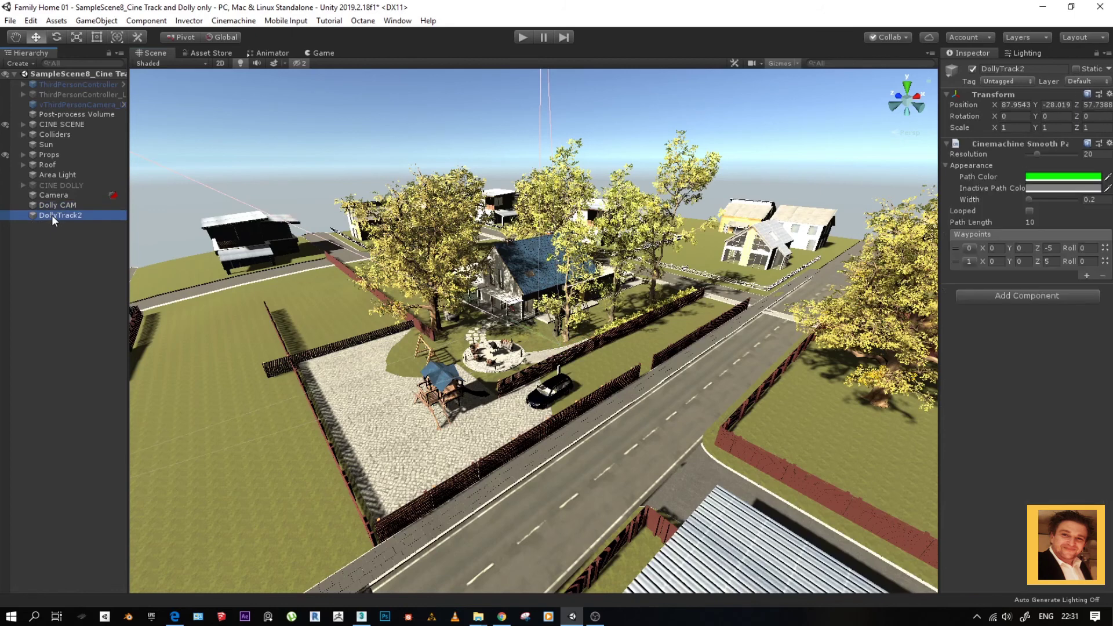
pyautogui.moveTo(561, 348); pyautogui.dragTo(434, 379)
pyautogui.keyDown('alt'); pyautogui.moveTo(330, 444); pyautogui.dragTo(506, 339); pyautogui.keyUp('alt')
pyautogui.keyDown('alt'); pyautogui.moveTo(511, 382); pyautogui.dragTo(511, 432); pyautogui.keyUp('alt')
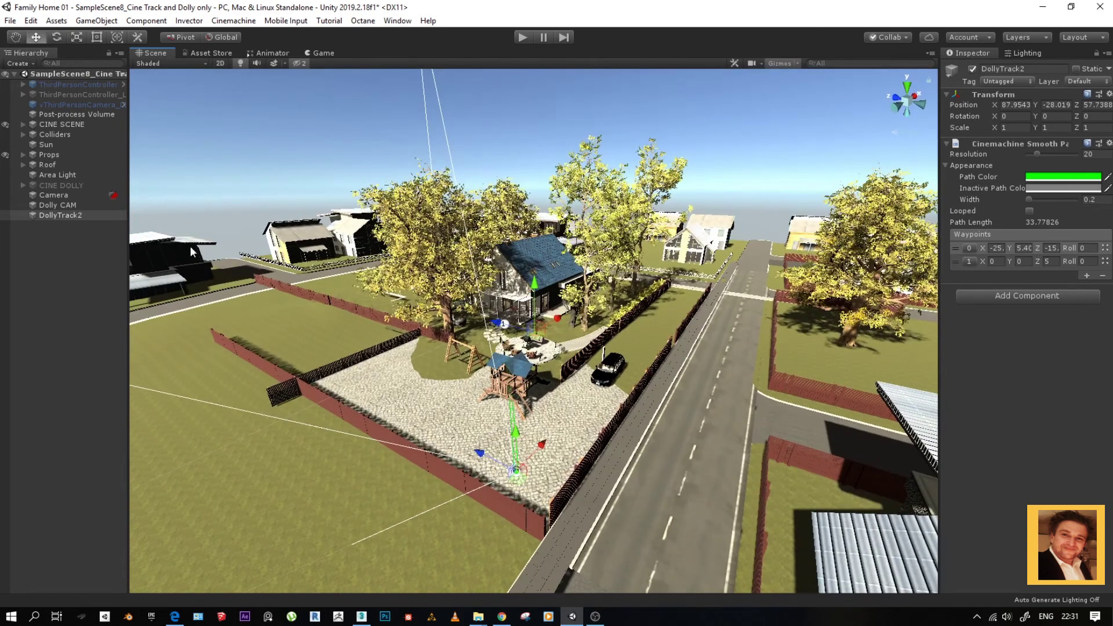
# Move waypoint 1 over the paved yard to about X -21, Y 4.55, Z -6.2 and raise waypoint 0 to about Y 5.82.
pyautogui.click(956, 262)
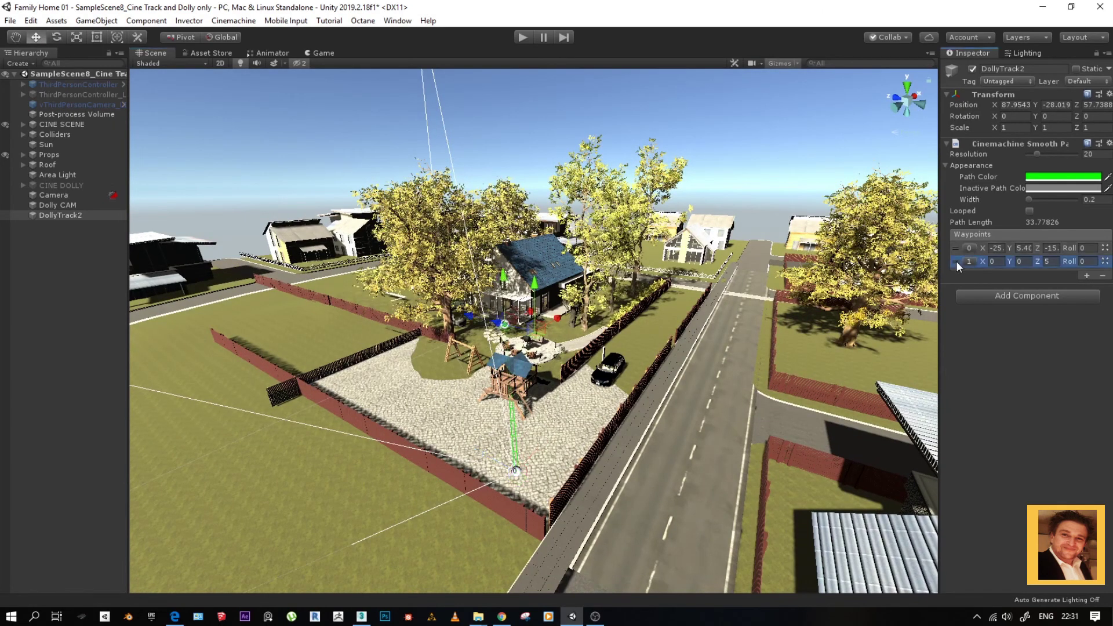
pyautogui.moveTo(486, 319); pyautogui.dragTo(432, 379)
pyautogui.keyDown('alt'); pyautogui.moveTo(516, 420); pyautogui.dragTo(476, 393); pyautogui.keyUp('alt')
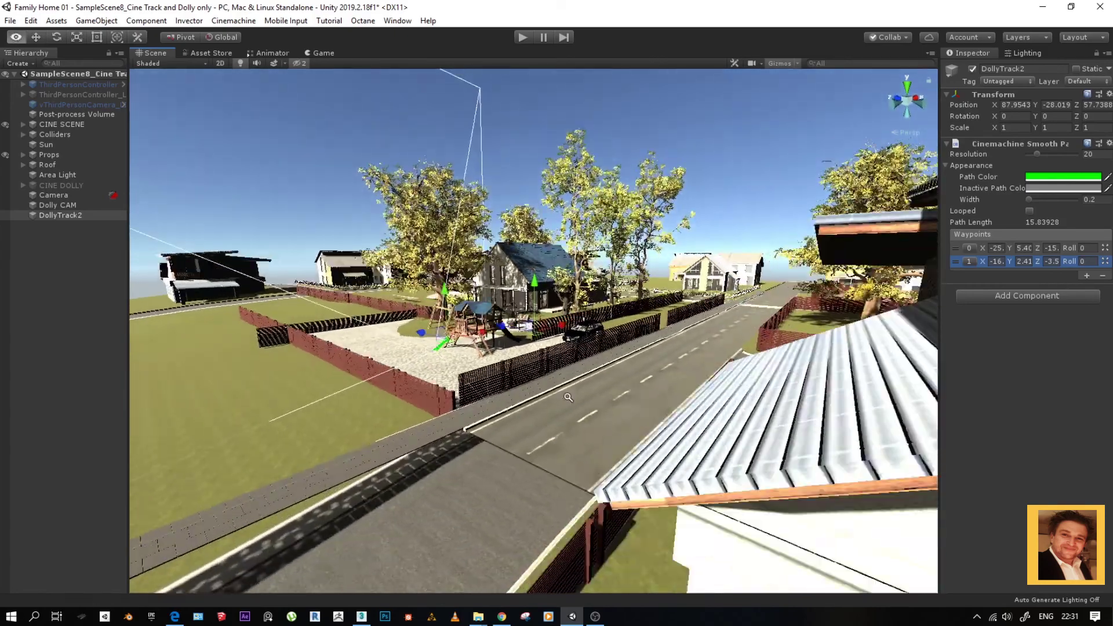
pyautogui.scroll(4, 476, 394)
pyautogui.moveTo(415, 299); pyautogui.dragTo(412, 264)
pyautogui.click(325, 372)
pyautogui.moveTo(324, 340); pyautogui.dragTo(363, 358)
pyautogui.click(433, 335)
pyautogui.keyDown('alt'); pyautogui.moveTo(536, 435); pyautogui.dragTo(609, 371); pyautogui.keyUp('alt')
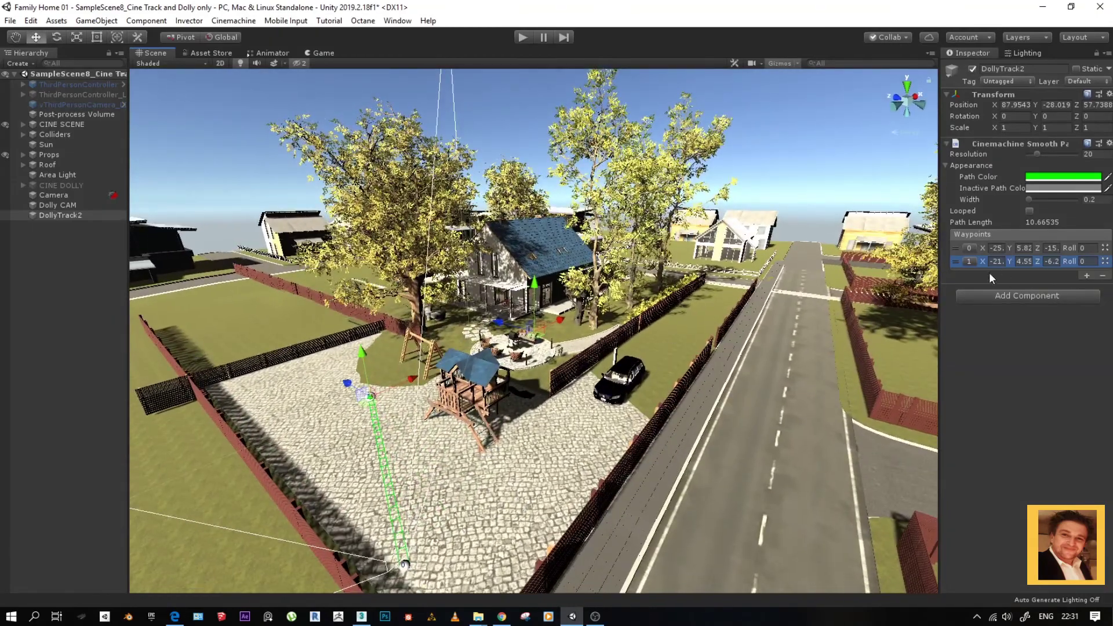
# Add waypoint 2 behind the swing at about X -11, Y 4.59, Z 0.65 and raise waypoint 1 to about Y 6.72.
pyautogui.click(1086, 276)
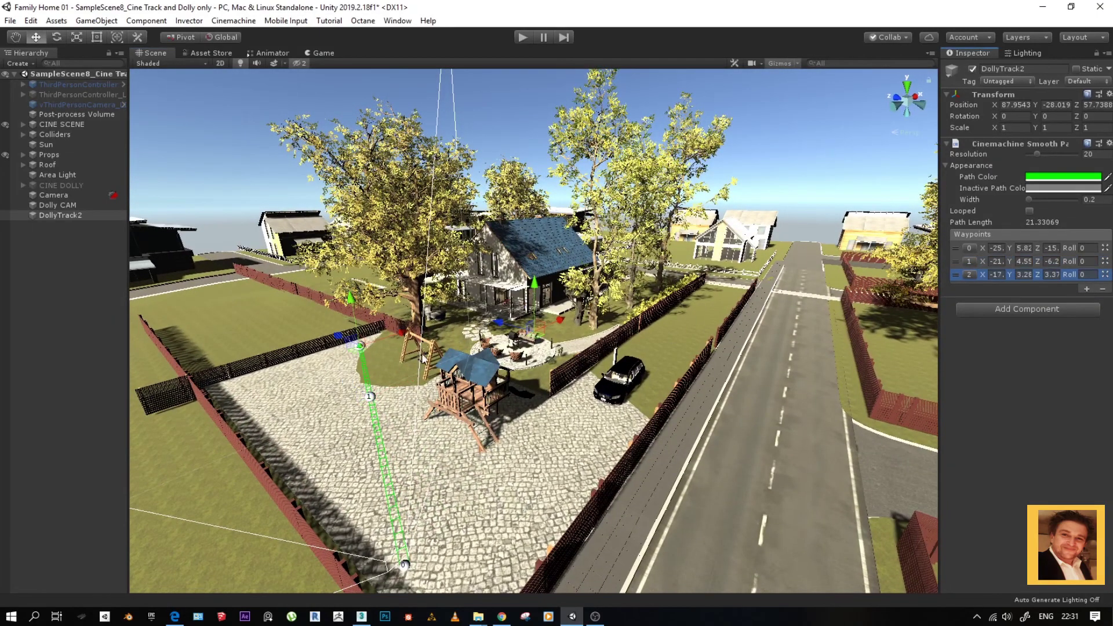
pyautogui.moveTo(453, 332); pyautogui.dragTo(475, 325)
pyautogui.keyDown('alt'); pyautogui.moveTo(470, 385); pyautogui.dragTo(549, 383); pyautogui.keyUp('alt')
pyautogui.moveTo(414, 333); pyautogui.dragTo(489, 301)
pyautogui.keyDown('alt'); pyautogui.moveTo(492, 373); pyautogui.dragTo(408, 334); pyautogui.keyUp('alt')
pyautogui.click(418, 394)
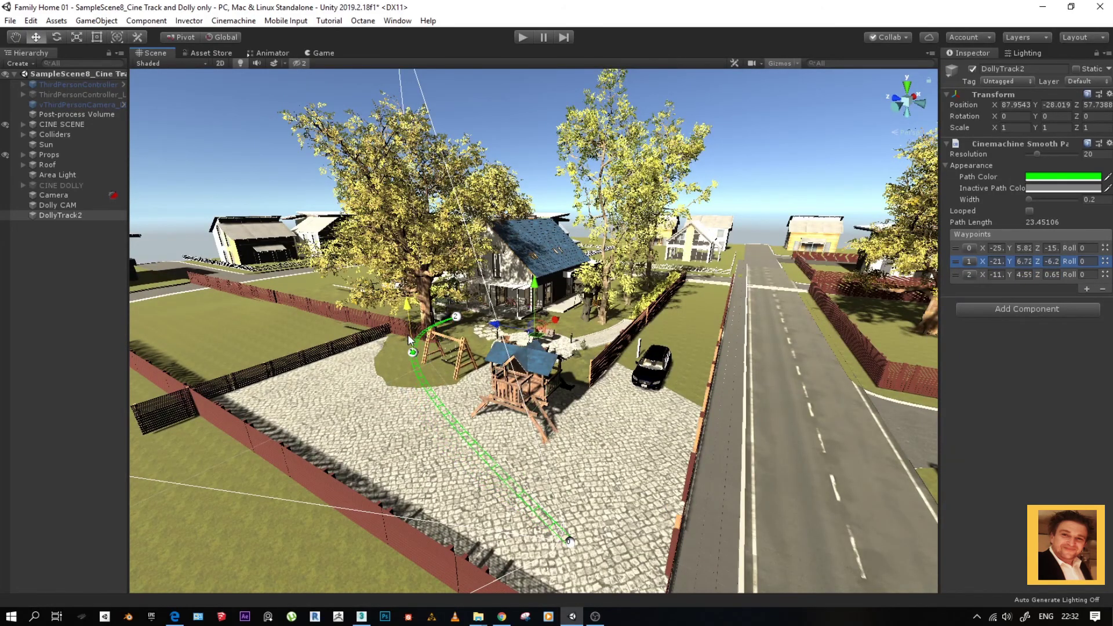
# Shift waypoint 2 closer to the swing, to about X -14, Y 5.85, Z -1.8.
pyautogui.click(456, 317)
pyautogui.keyDown('alt'); pyautogui.moveTo(478, 363); pyautogui.dragTo(423, 359); pyautogui.keyUp('alt')
pyautogui.moveTo(473, 307)
pyautogui.mouseDown()
pyautogui.moveTo(435, 320)
pyautogui.moveTo(469, 355)
pyautogui.moveTo(431, 352)
pyautogui.moveTo(455, 305)
pyautogui.mouseUp()
pyautogui.keyDown('alt'); pyautogui.moveTo(477, 413); pyautogui.dragTo(684, 354); pyautogui.keyUp('alt')
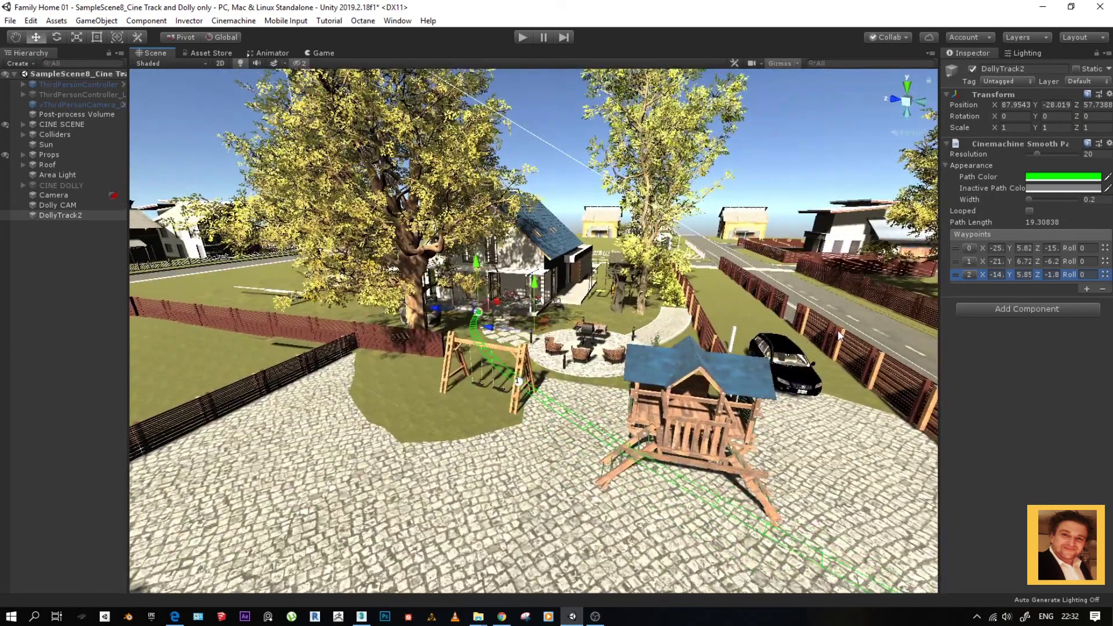
# Add waypoint 3 in front of the house at about X -7.1, Y 4.98, Z -4.1.
pyautogui.click(1087, 289)
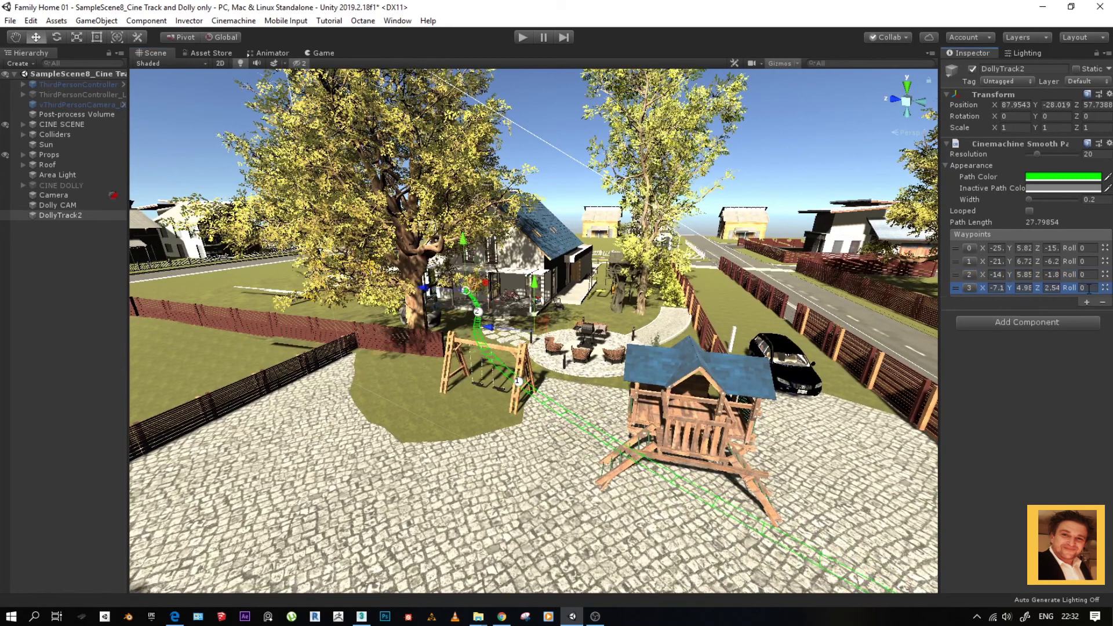
pyautogui.moveTo(467, 290); pyautogui.dragTo(565, 298)
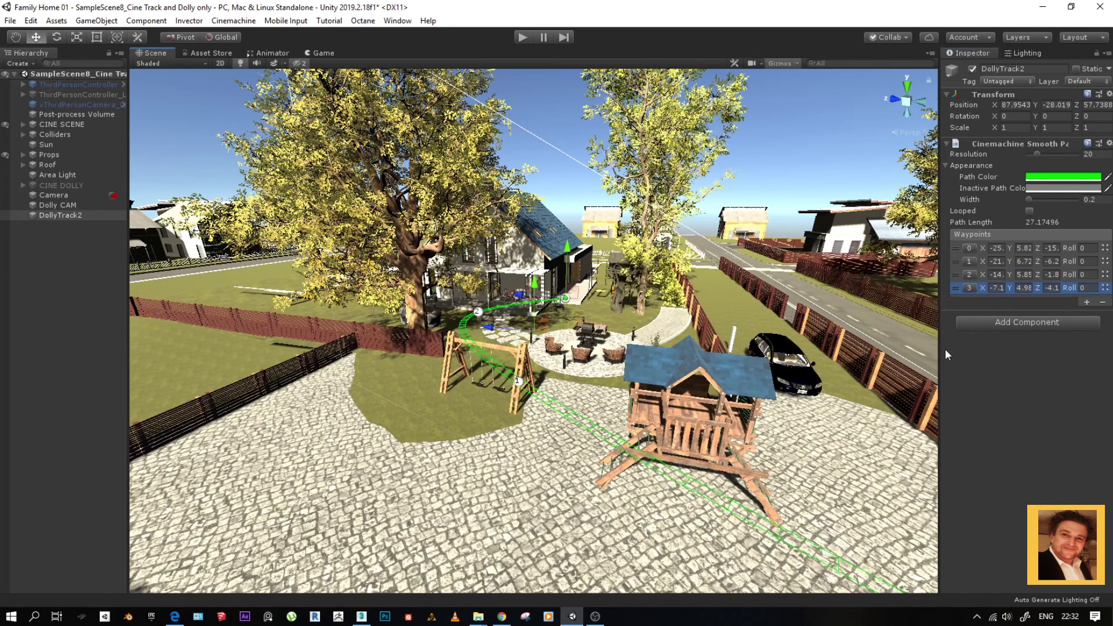
pyautogui.keyDown('alt'); pyautogui.moveTo(723, 386); pyautogui.dragTo(569, 453); pyautogui.keyUp('alt')
# Add waypoint 4 along the house's side at about X 0.04, Y 6.89, Z -12 and adjust waypoint 3's height to about 4.57.
pyautogui.moveTo(560, 313); pyautogui.dragTo(635, 376)
pyautogui.click(470, 338)
pyautogui.moveTo(473, 340); pyautogui.dragTo(475, 365)
pyautogui.click(655, 390)
pyautogui.moveTo(661, 372); pyautogui.dragTo(674, 335)
pyautogui.click(475, 365)
pyautogui.moveTo(475, 348); pyautogui.dragTo(476, 329)
pyautogui.moveTo(476, 329); pyautogui.dragTo(544, 338, button='right')
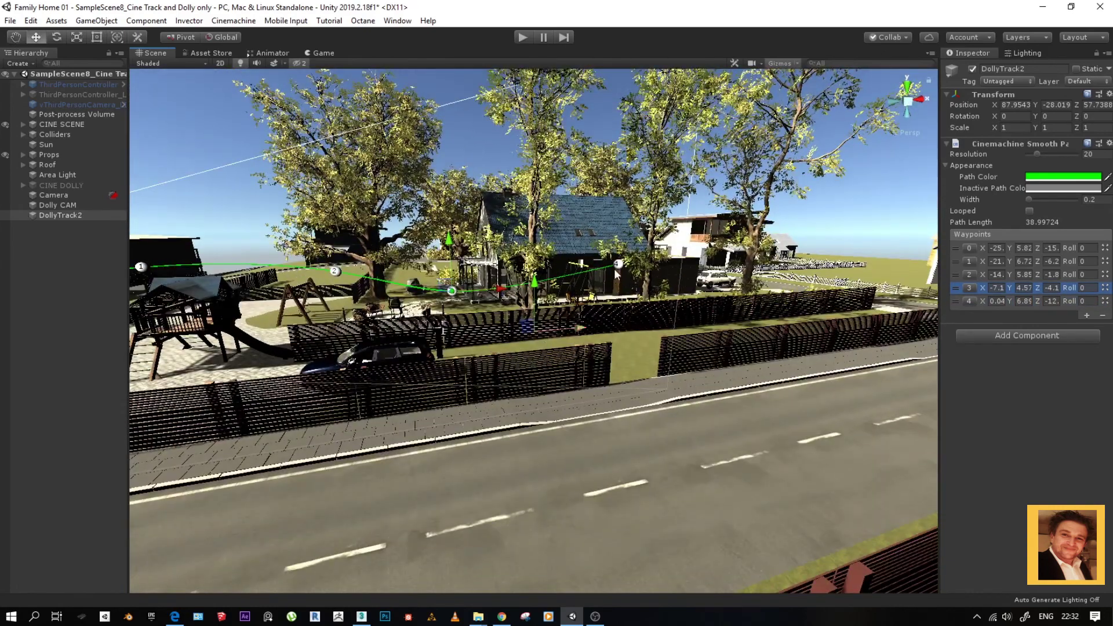
# Raise waypoint 3 to about Y 6.41 and waypoint 4 to about Y 8.46.
pyautogui.moveTo(448, 254); pyautogui.dragTo(473, 228)
pyautogui.click(618, 264)
pyautogui.moveTo(619, 243); pyautogui.dragTo(626, 205)
pyautogui.moveTo(626, 206); pyautogui.dragTo(925, 378, button='right')
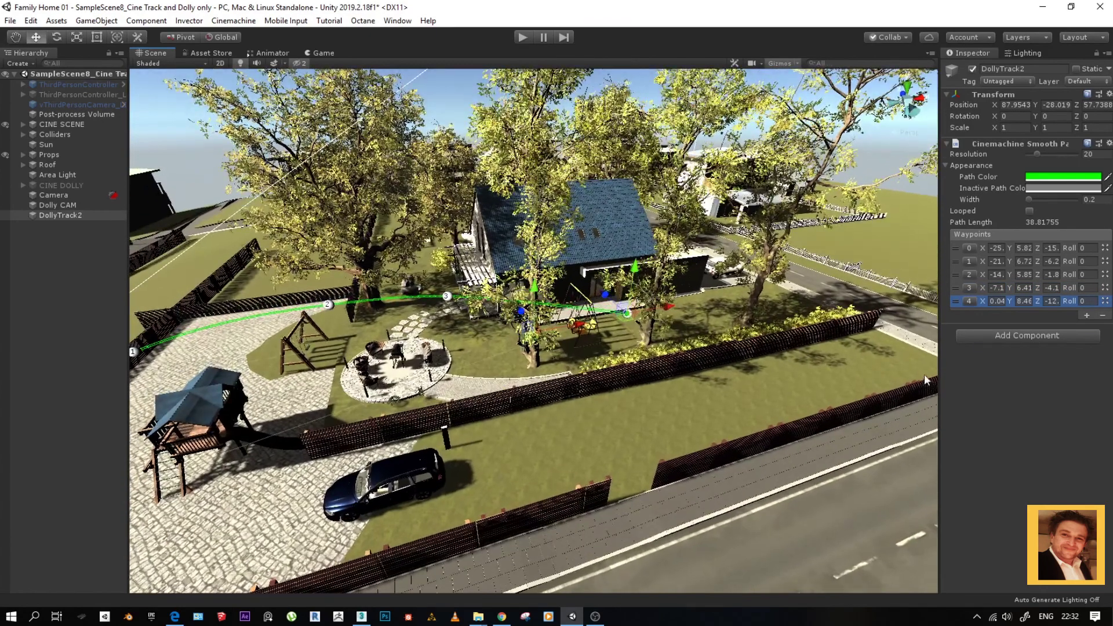
# Add waypoint 5 high beyond the house at about X 7.25, Y 16.9, Z -16 to end the track.
pyautogui.click(1085, 315)
pyautogui.moveTo(821, 331); pyautogui.dragTo(648, 432, button='right')
pyautogui.moveTo(648, 432); pyautogui.dragTo(671, 285)
pyautogui.keyDown('alt'); pyautogui.moveTo(672, 388); pyautogui.dragTo(823, 343); pyautogui.keyUp('alt')
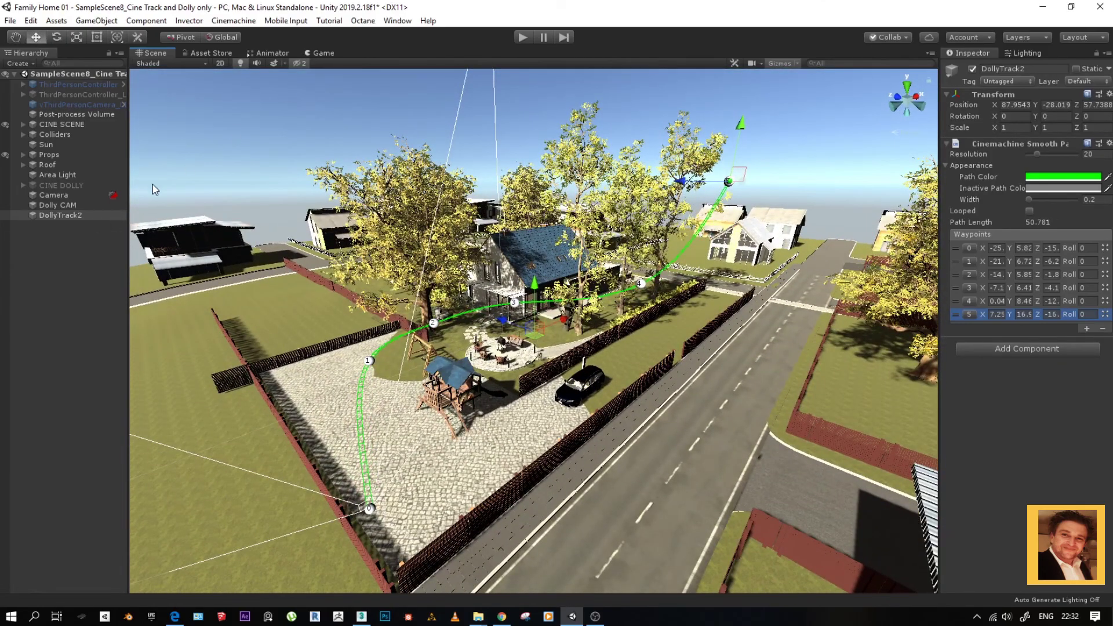
# Select the Dolly CAM and preview its shot from the start of the track in the Game view.
pyautogui.click(61, 205)
pyautogui.click(320, 53)
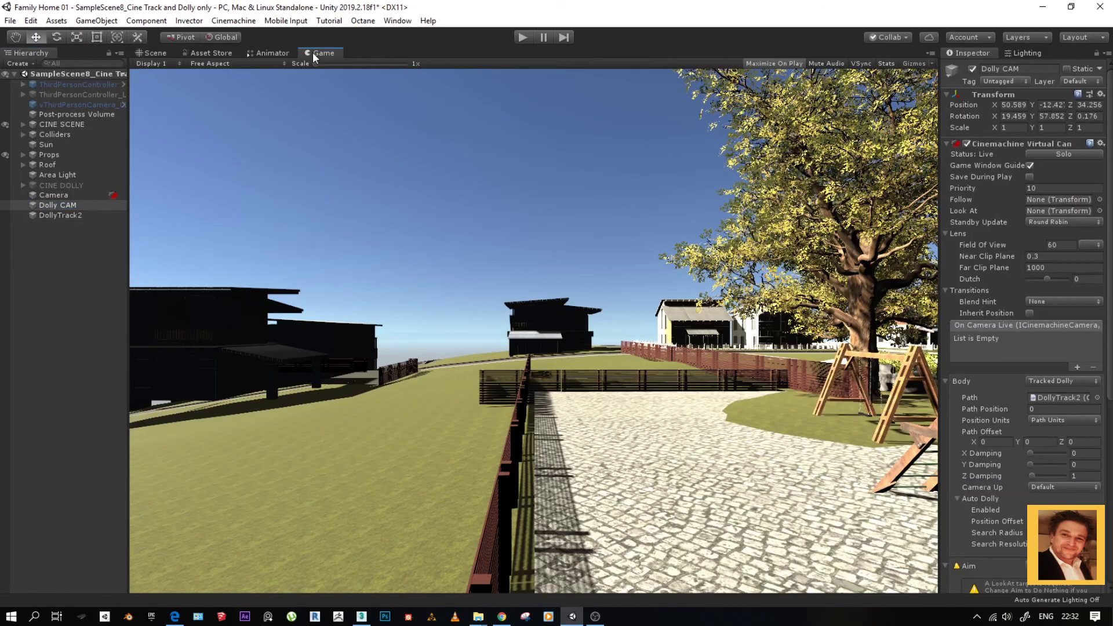
# Preview the camera move by scrubbing the Dolly CAM's path position, ending at -4.5, and return to the Scene view.
pyautogui.moveTo(1014, 412); pyautogui.dragTo(927, 436)
pyautogui.click(161, 51)
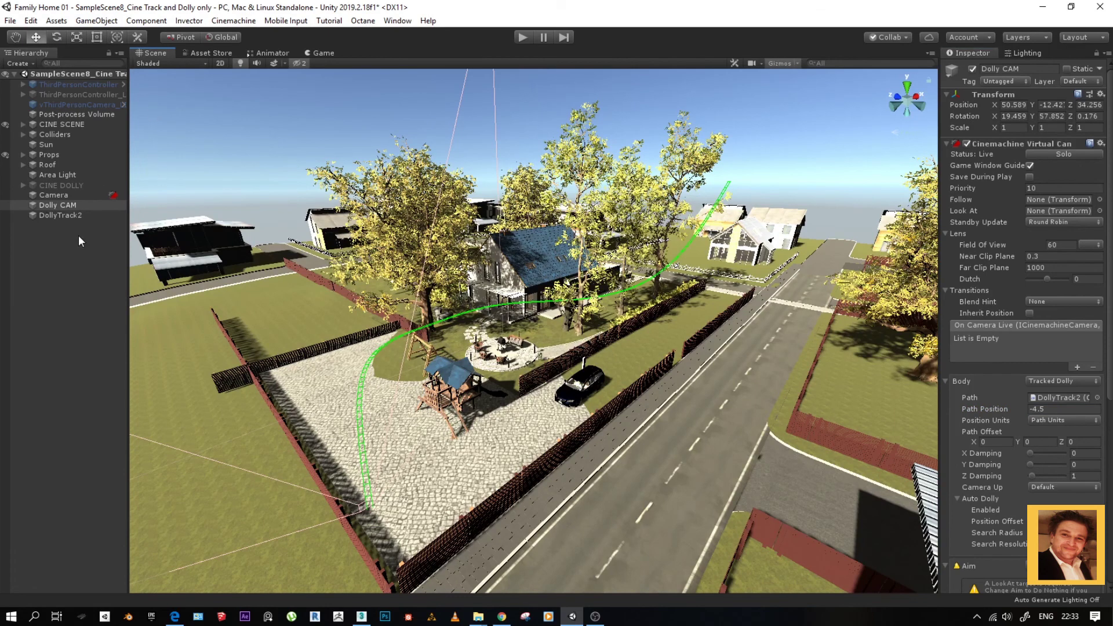
# Create an empty game object and name it Target.
pyautogui.rightClick(57, 238)
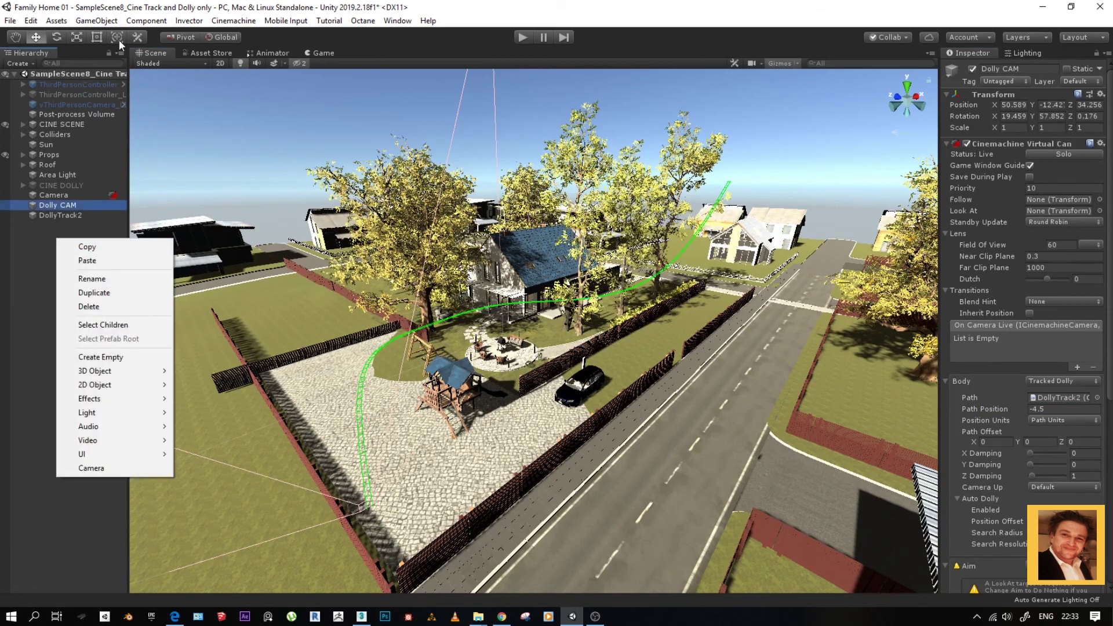
pyautogui.click(104, 356)
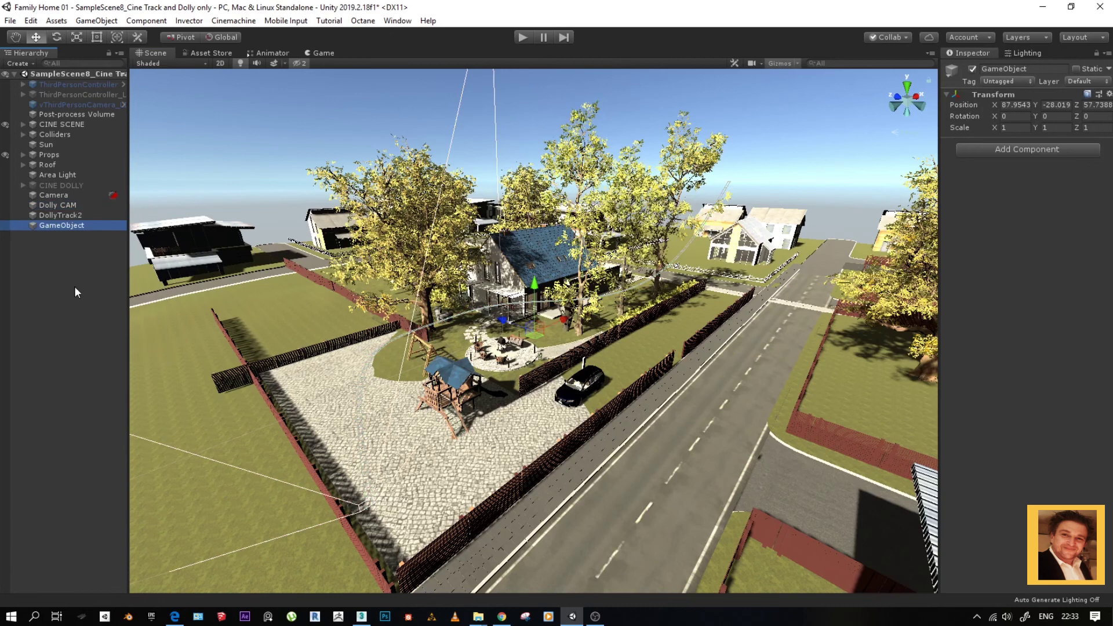
pyautogui.click(62, 227)
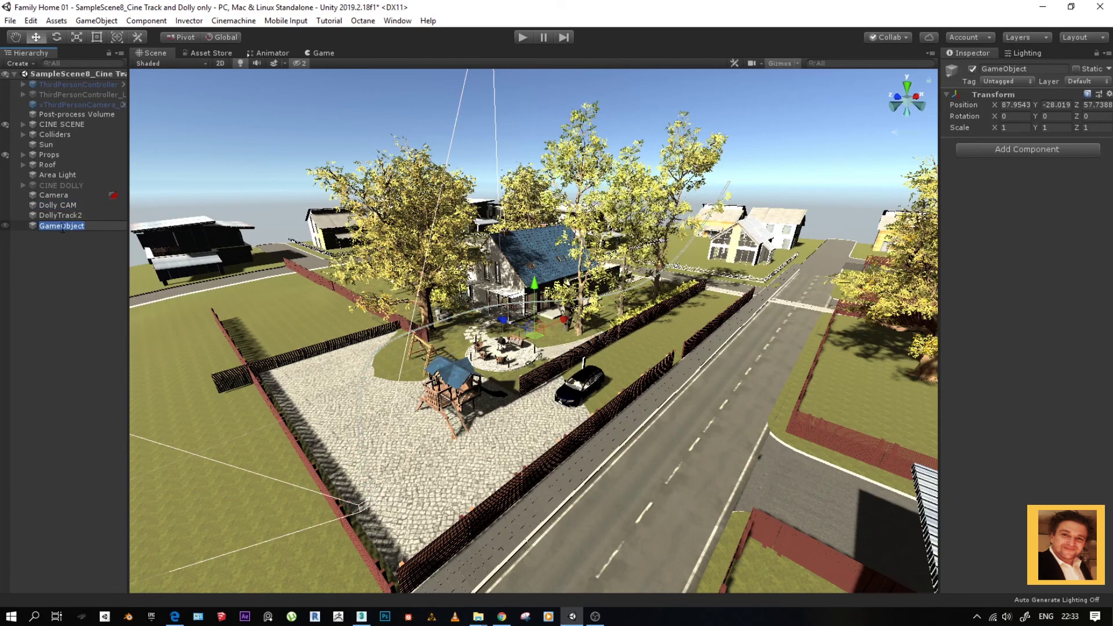
pyautogui.write('T')
pyautogui.press('Return')
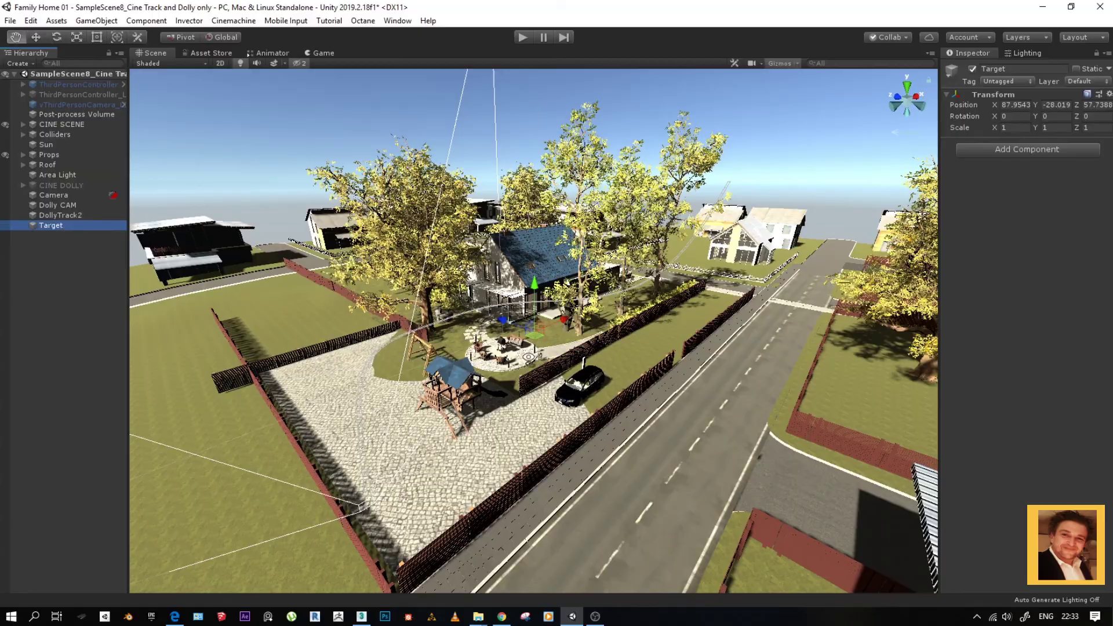
# Raise the Target object to about the height of the family house and check its placement around the garden.
pyautogui.keyDown('alt'); pyautogui.moveTo(529, 357); pyautogui.dragTo(451, 368); pyautogui.keyUp('alt')
pyautogui.moveTo(534, 285); pyautogui.dragTo(414, 246)
pyautogui.scroll(5, 414, 246)
pyautogui.keyDown('alt'); pyautogui.moveTo(278, 185); pyautogui.dragTo(451, 200); pyautogui.keyUp('alt')
pyautogui.keyDown('alt'); pyautogui.moveTo(521, 244); pyautogui.dragTo(191, 181); pyautogui.keyUp('alt')
# Assign the Target object as the Dolly CAM's Look At target.
pyautogui.click(77, 215)
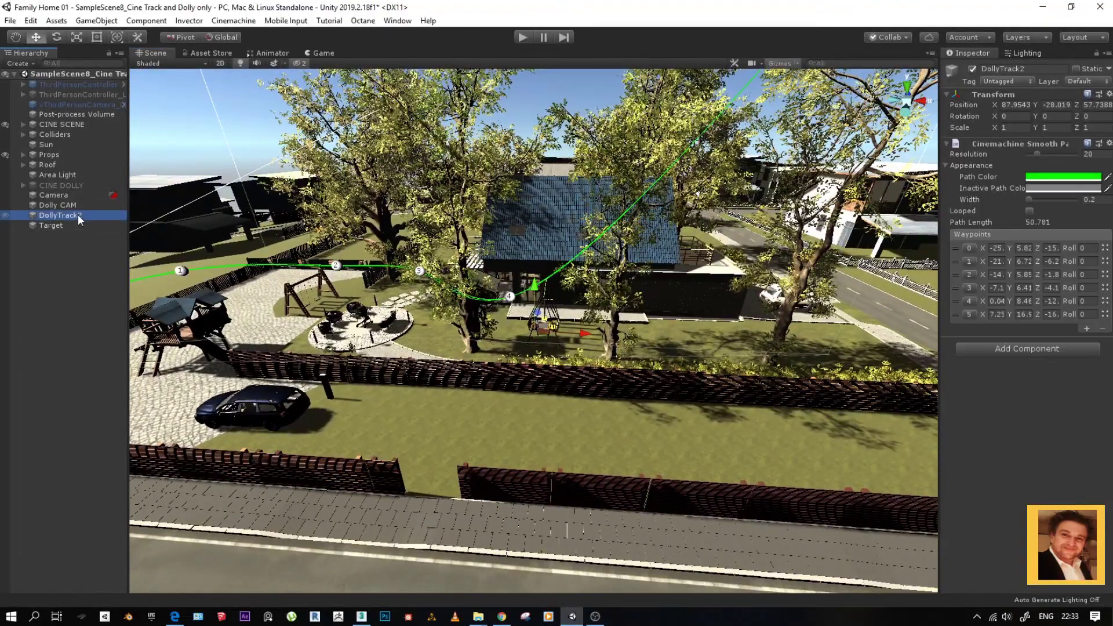
pyautogui.click(67, 205)
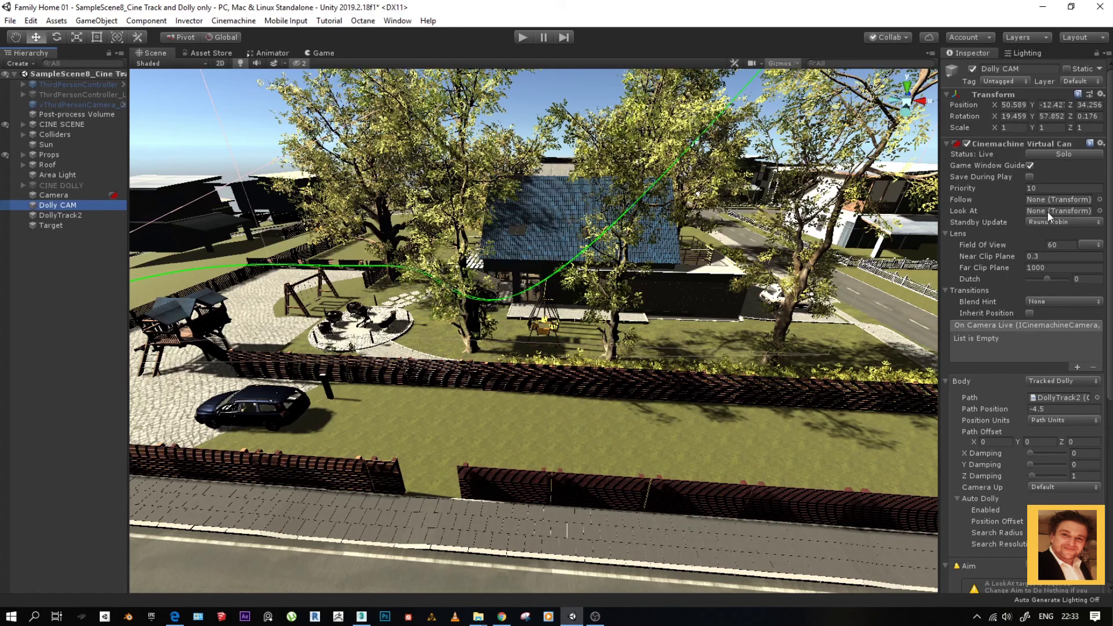
pyautogui.moveTo(44, 226); pyautogui.dragTo(1047, 212)
pyautogui.keyDown('alt'); pyautogui.moveTo(429, 333); pyautogui.dragTo(495, 334); pyautogui.keyUp('alt')
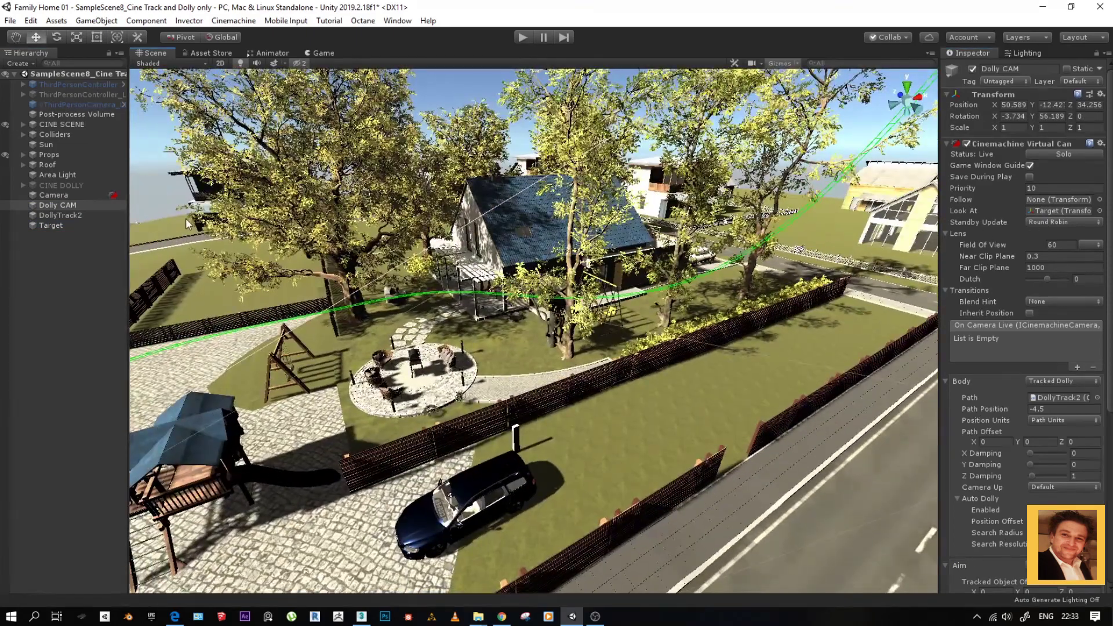
# Preview the Dolly CAM's shot at path position 1.01 and set its Aim soft zone width to 0.99 and height to 0.91.
pyautogui.click(323, 52)
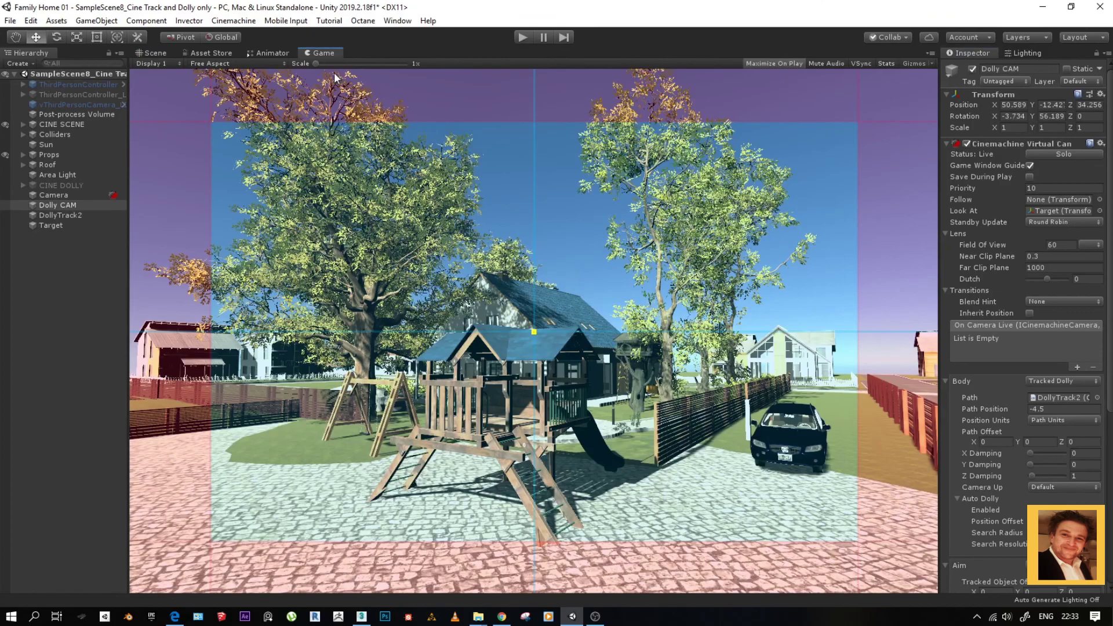
pyautogui.moveTo(1019, 409); pyautogui.dragTo(34, 447)
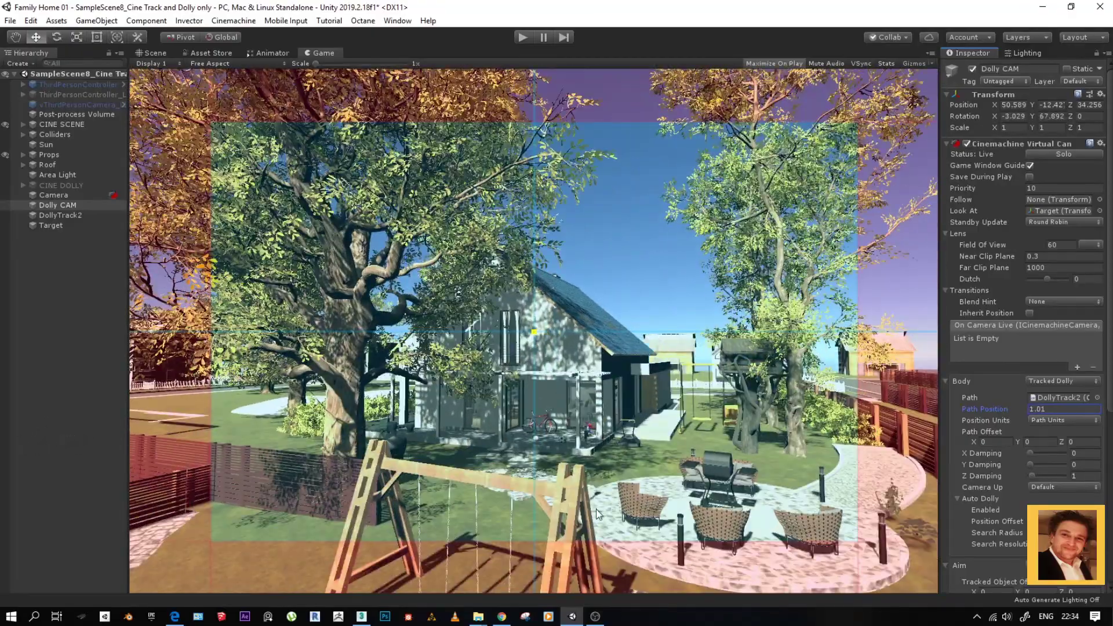
pyautogui.scroll(-5, 1014, 415)
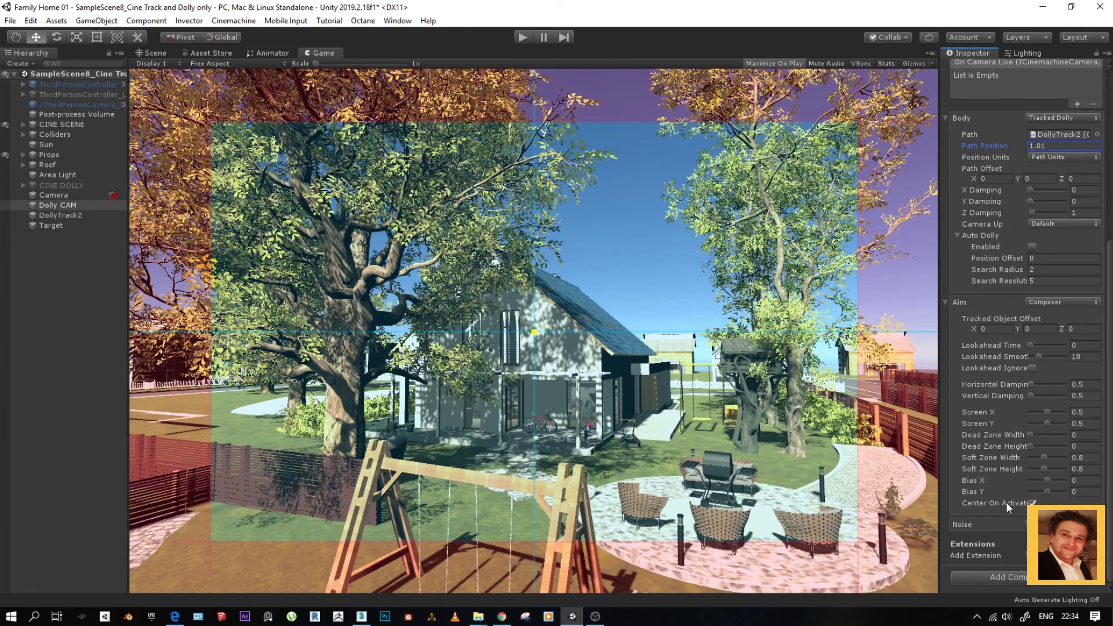
pyautogui.moveTo(1042, 458); pyautogui.dragTo(1045, 468)
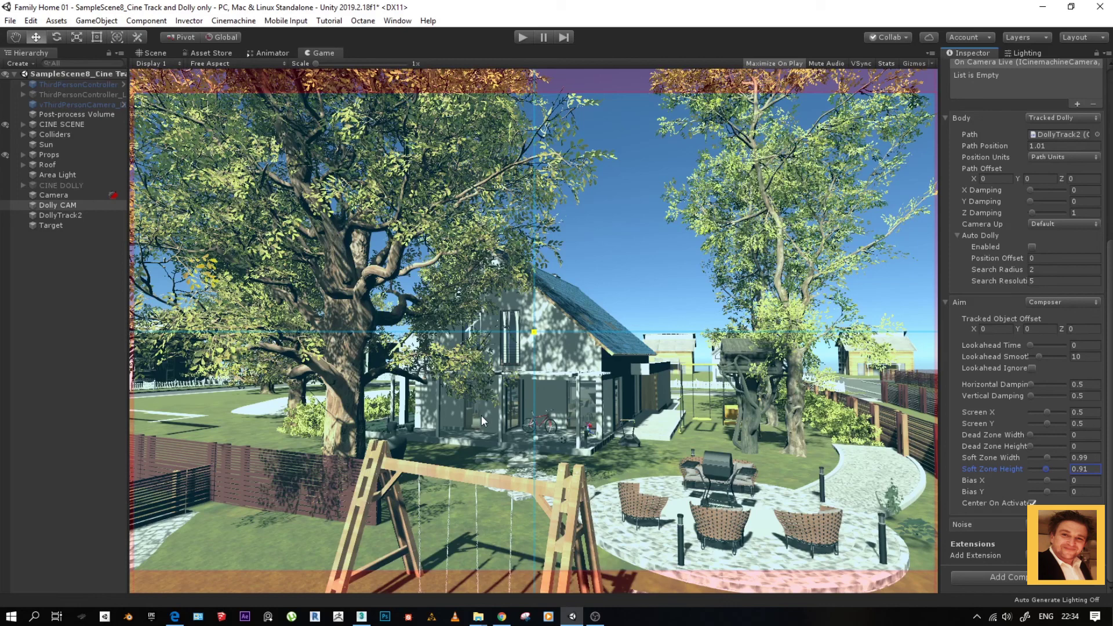
# Review the new dolly setup's objects, then delete Camera, Dolly CAM, DollyTrack2 and Target together.
pyautogui.click(55, 196)
pyautogui.click(60, 205)
pyautogui.click(57, 216)
pyautogui.click(65, 226)
pyautogui.click(84, 215)
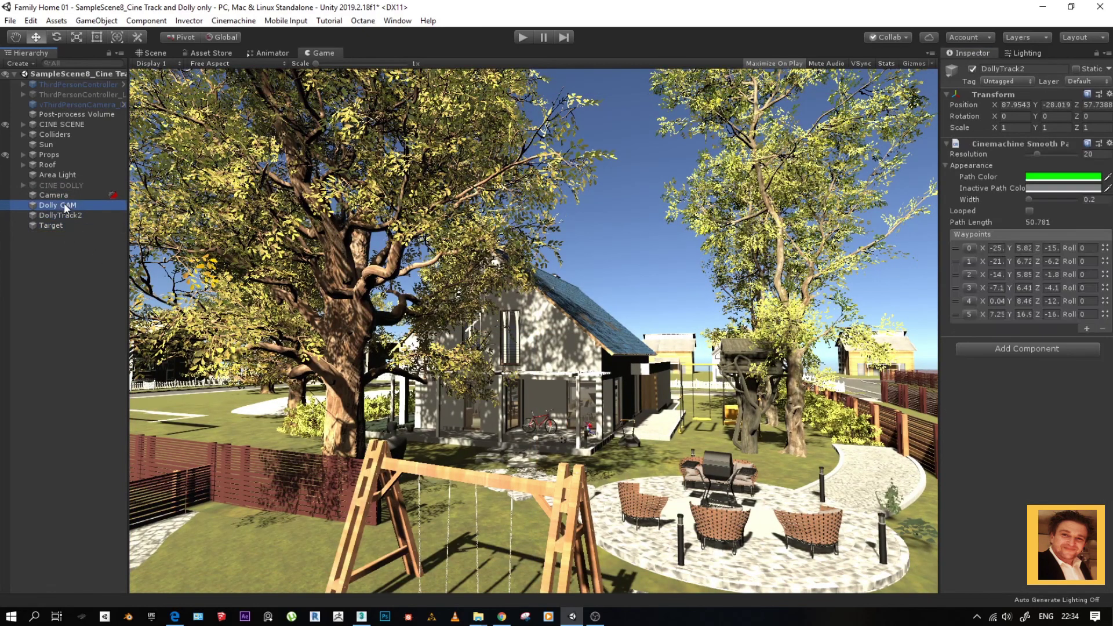
pyautogui.click(63, 205)
pyautogui.click(58, 195)
pyautogui.keyDown('shift'); pyautogui.click(51, 226); pyautogui.keyUp('shift')
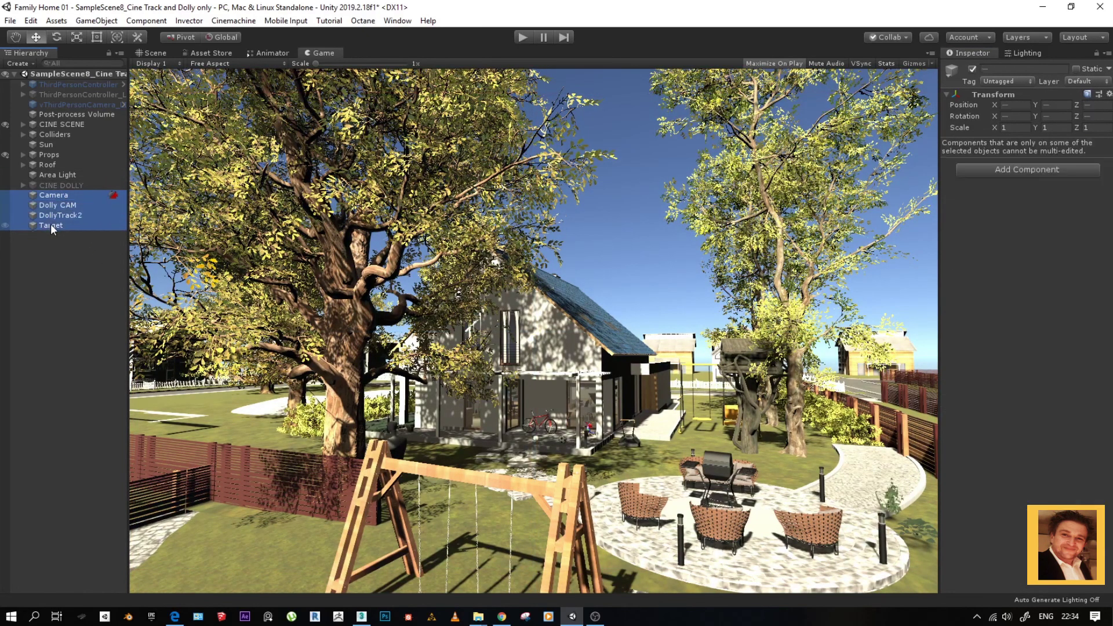
pyautogui.press('Delete')
# Activate the finished CINE DOLLY object in the scene.
pyautogui.click(63, 177)
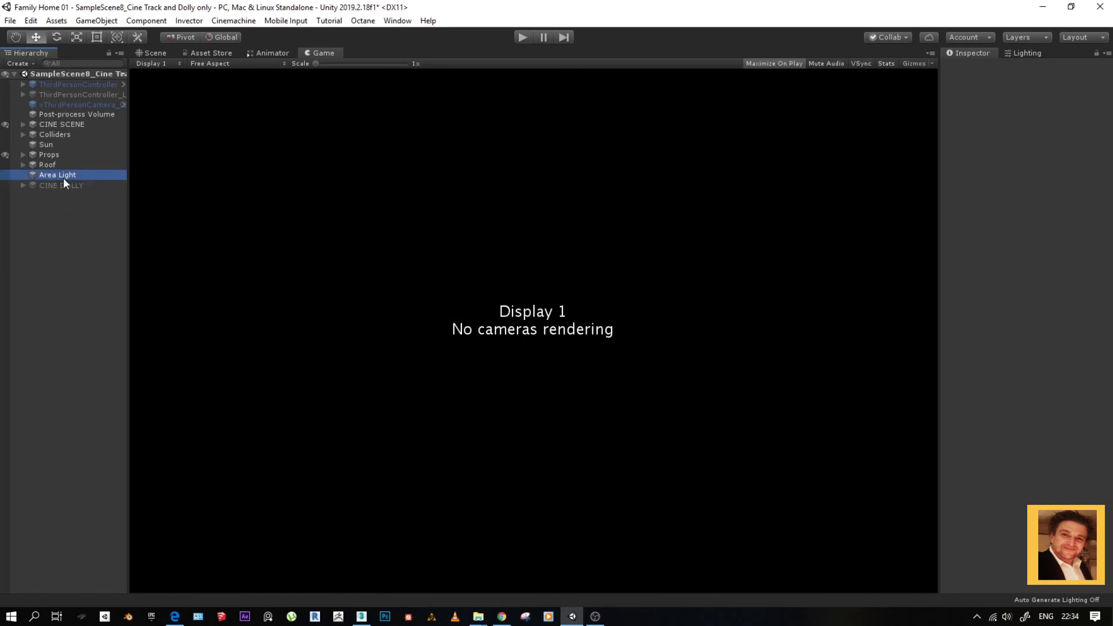
pyautogui.click(64, 184)
pyautogui.click(972, 68)
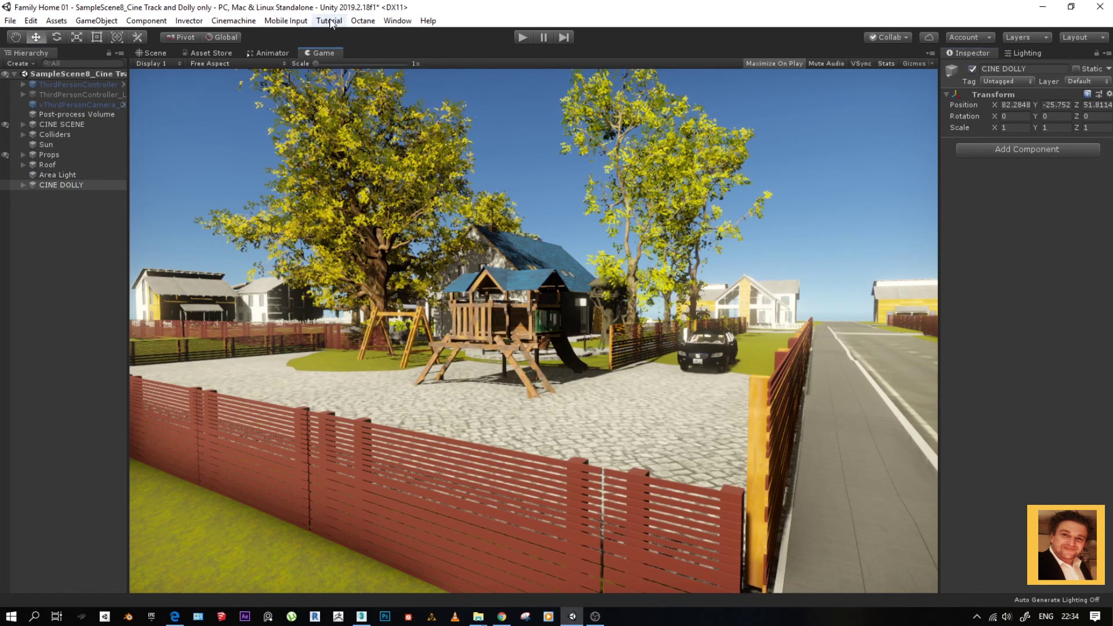
# Open the Timeline window and dock it beneath the Game view at a reduced height.
pyautogui.click(397, 20)
pyautogui.moveTo(460, 211)
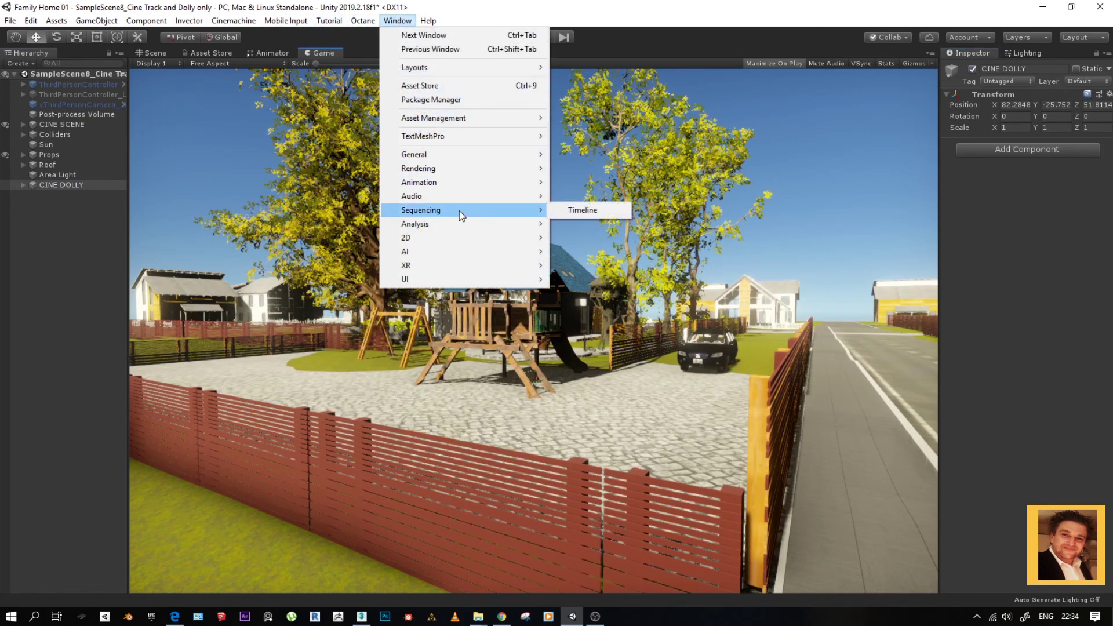
pyautogui.click(610, 210)
pyautogui.moveTo(364, 53); pyautogui.dragTo(167, 580)
pyautogui.moveTo(216, 409); pyautogui.dragTo(225, 510)
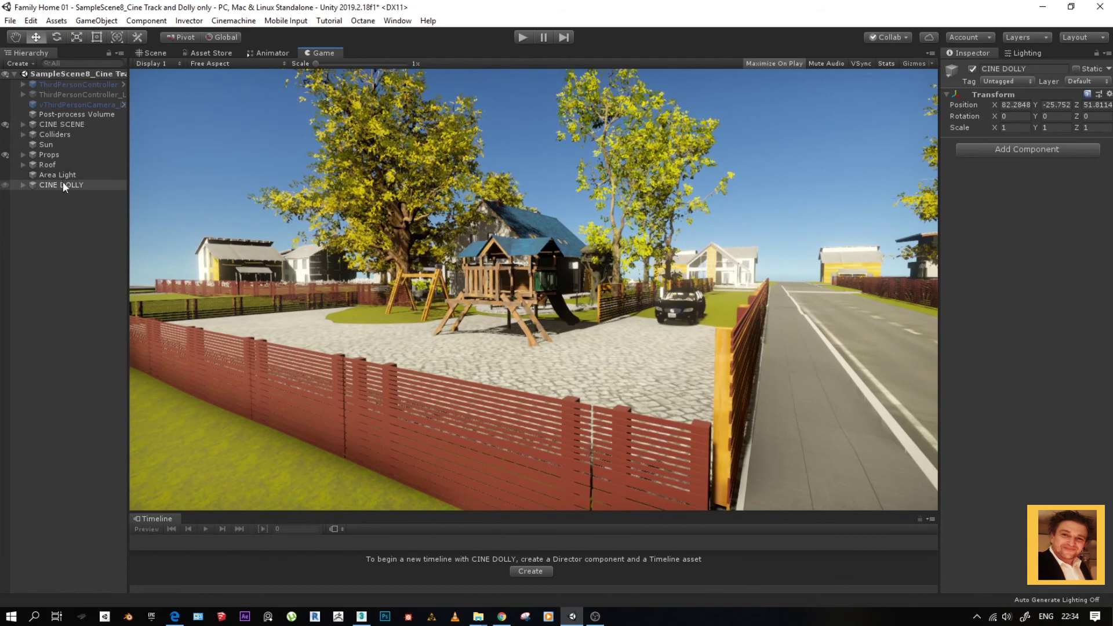
# Select the Dolly CAM inside CINE DOLLY, enlarge the Timeline area and add an animation track bound to the Dolly CAM.
pyautogui.click(23, 184)
pyautogui.click(72, 214)
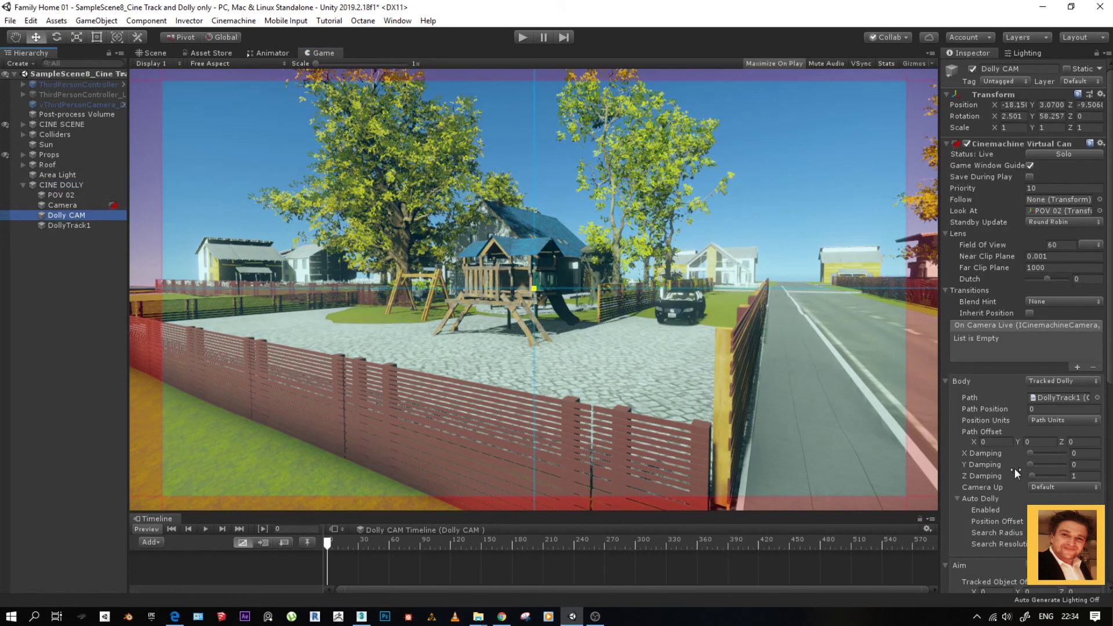
pyautogui.moveTo(519, 510); pyautogui.dragTo(518, 402)
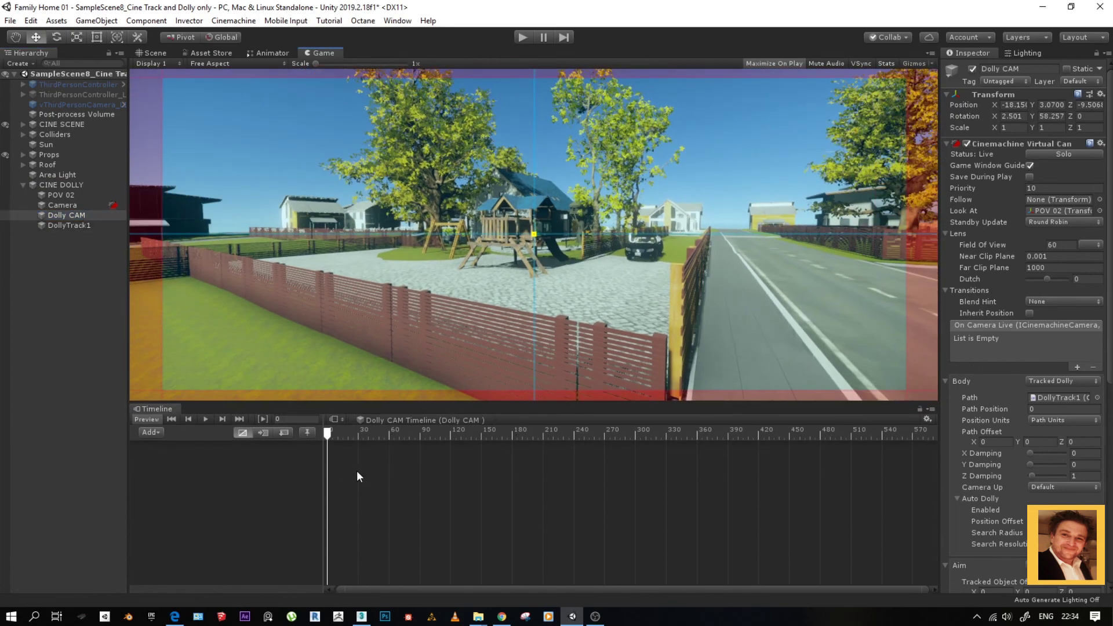
pyautogui.rightClick(224, 507)
pyautogui.click(262, 527)
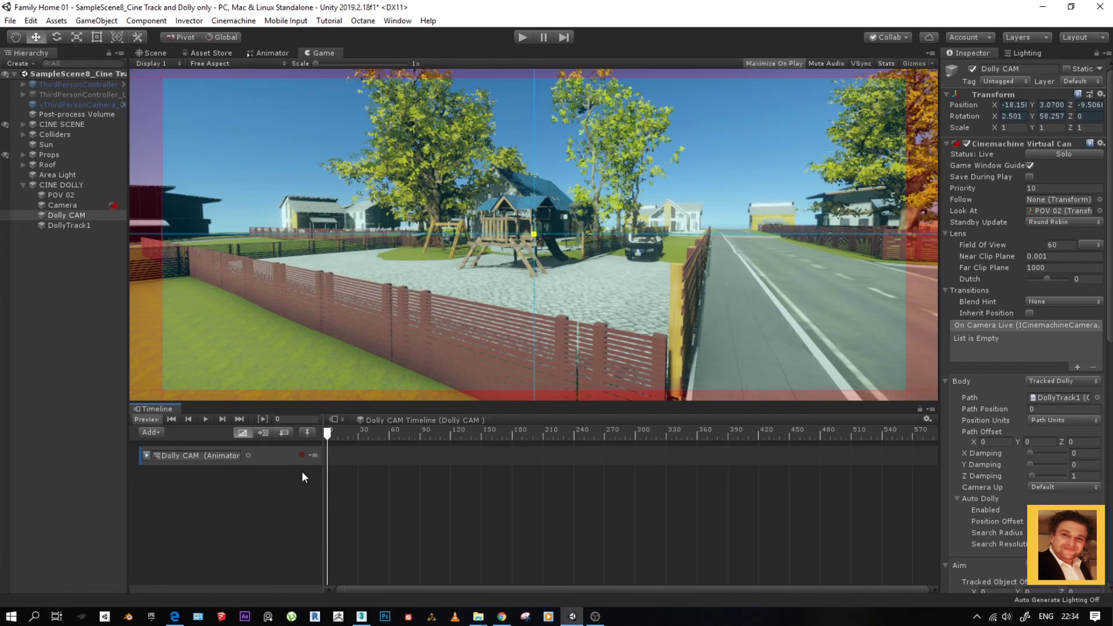
# Start recording on the Dolly CAM track and key its Path Position at 0 at the timeline's start.
pyautogui.click(302, 456)
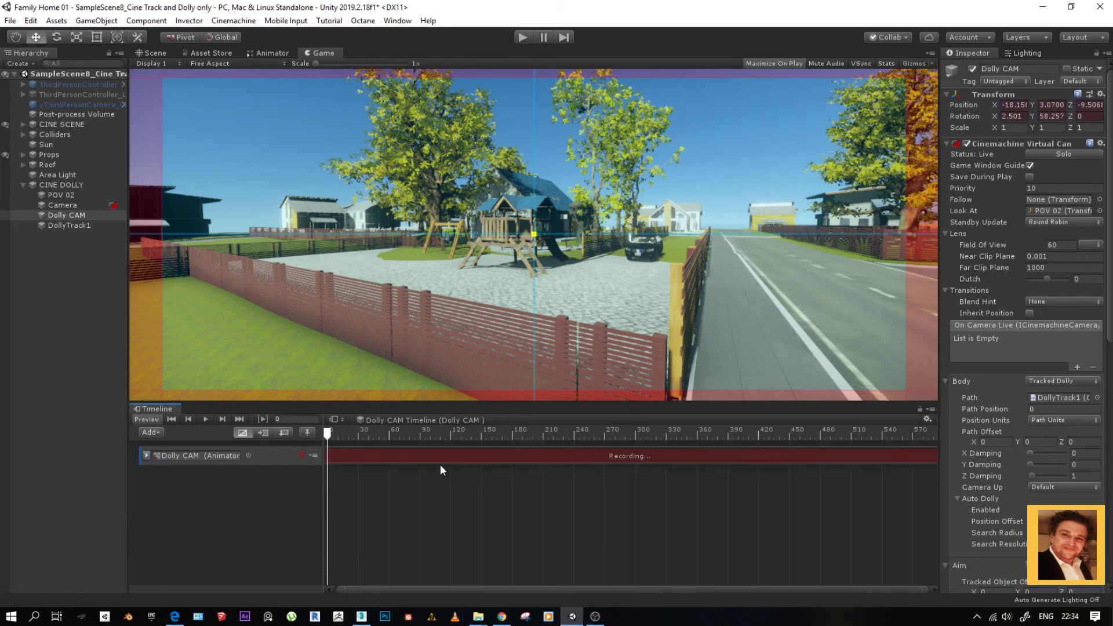
pyautogui.click(1036, 409)
pyautogui.write('1')
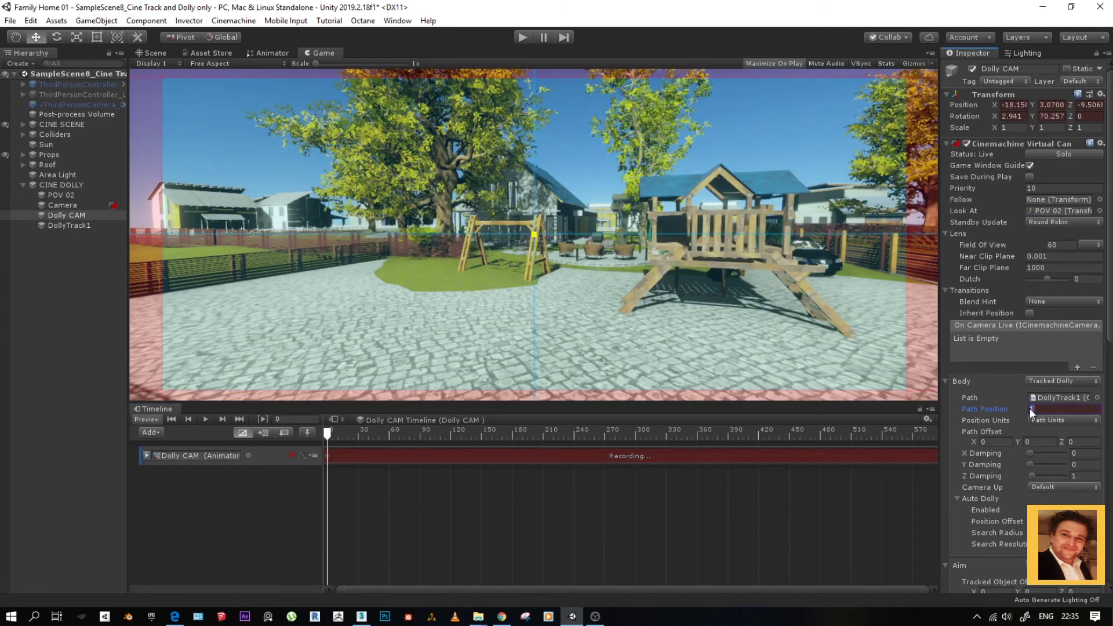
pyautogui.write('0')
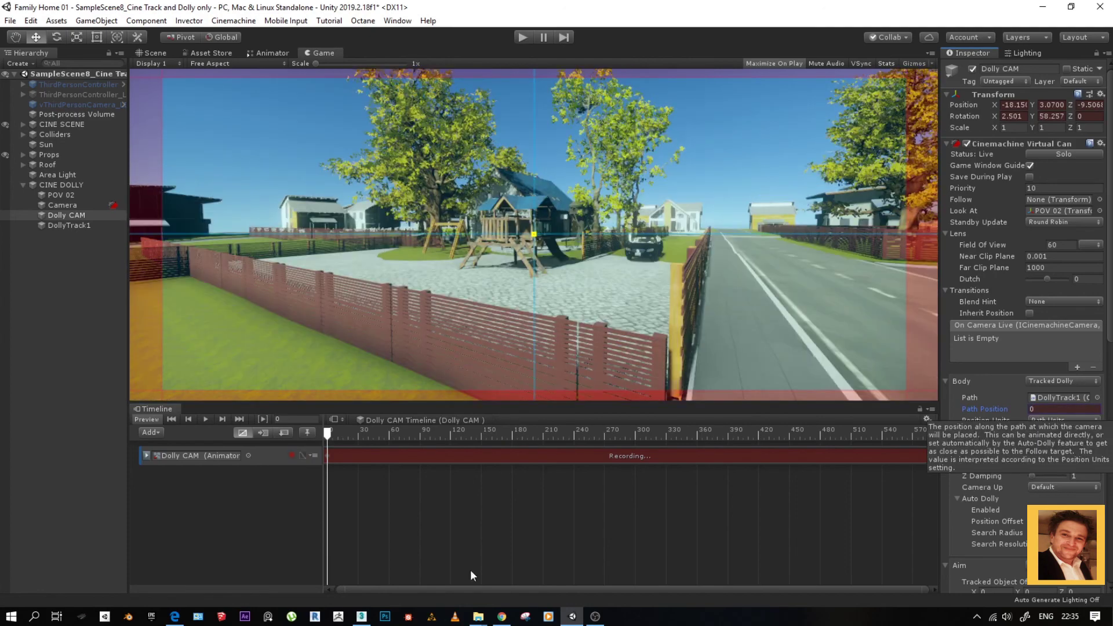
# Switch the timeline ruler's units to seconds and widen the visible time range.
pyautogui.scroll(-2, 603, 521)
pyautogui.click(926, 419)
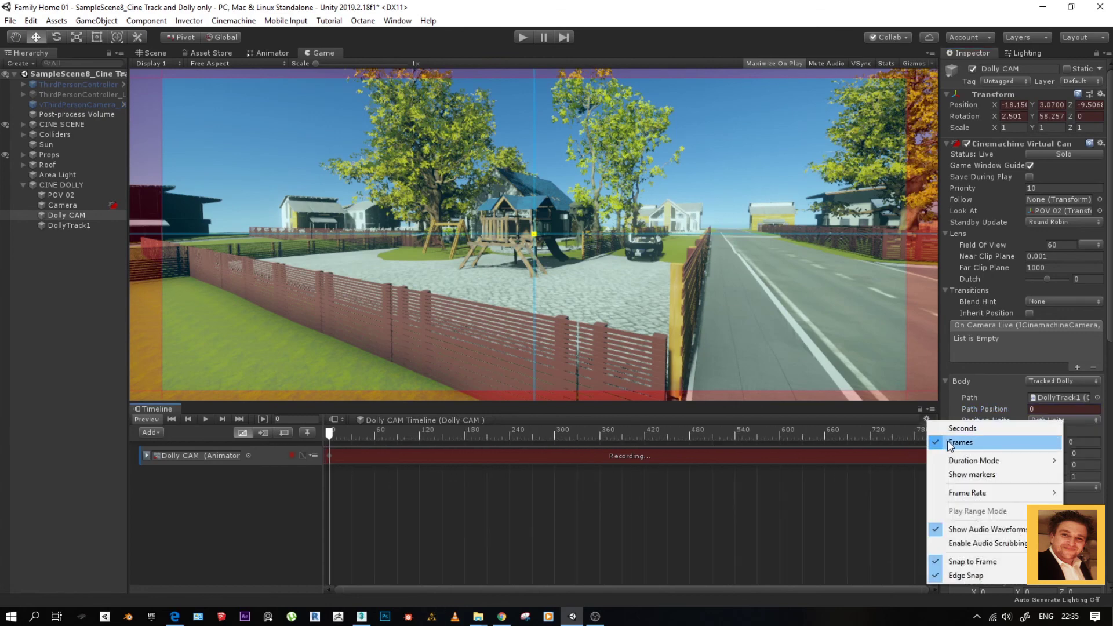
pyautogui.click(956, 432)
pyautogui.scroll(-3, 538, 527)
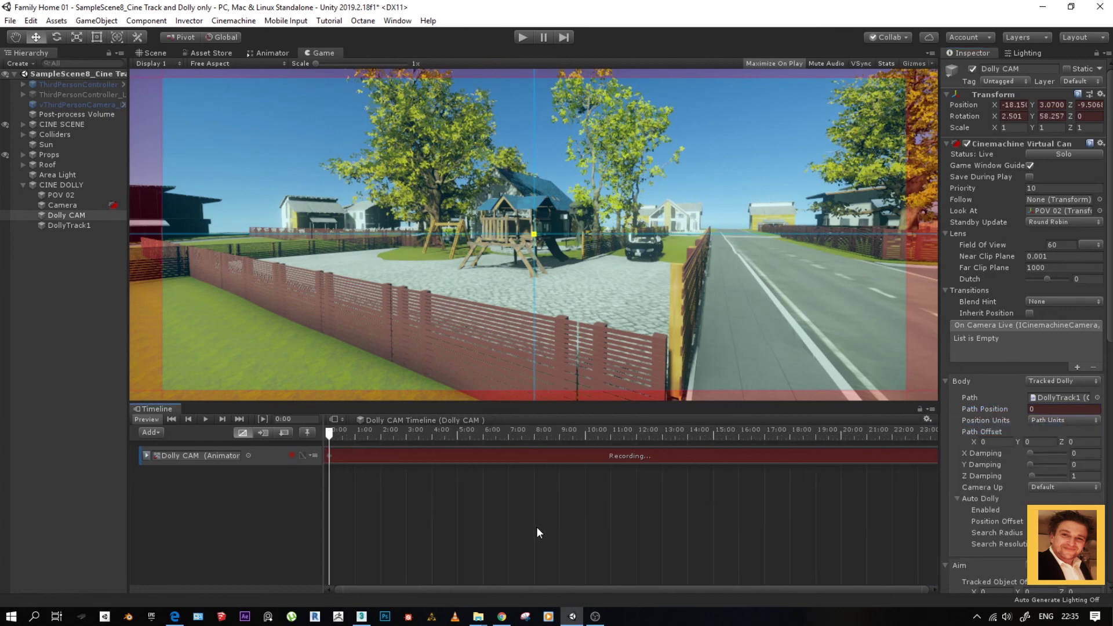
# Key the Dolly CAM's Path Position at 11 at about 10 seconds on the timeline.
pyautogui.click(529, 437)
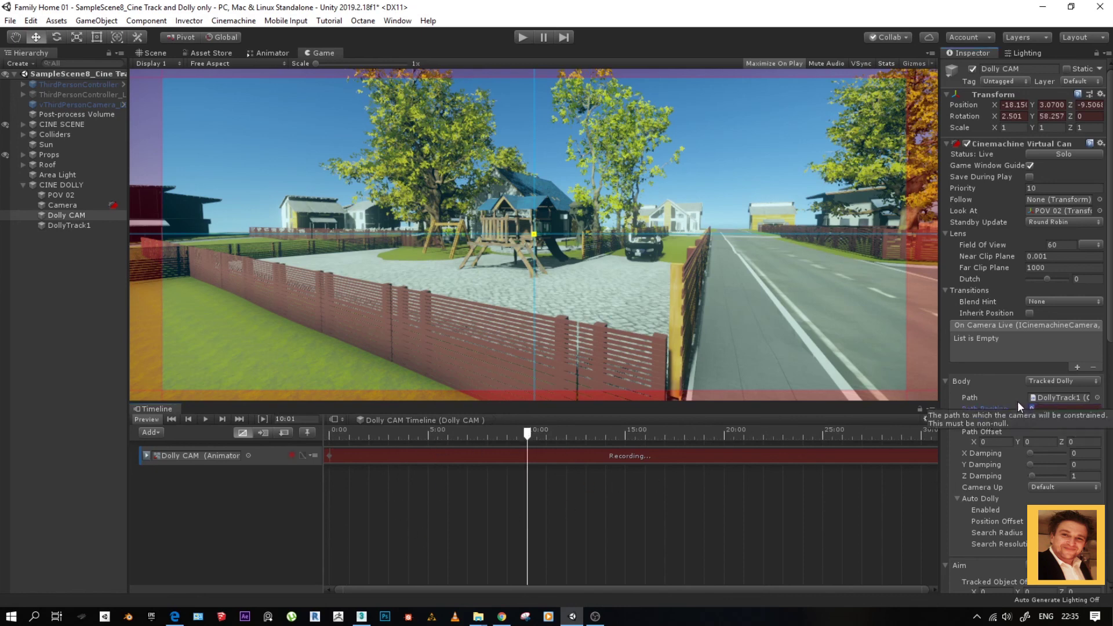
pyautogui.write('11')
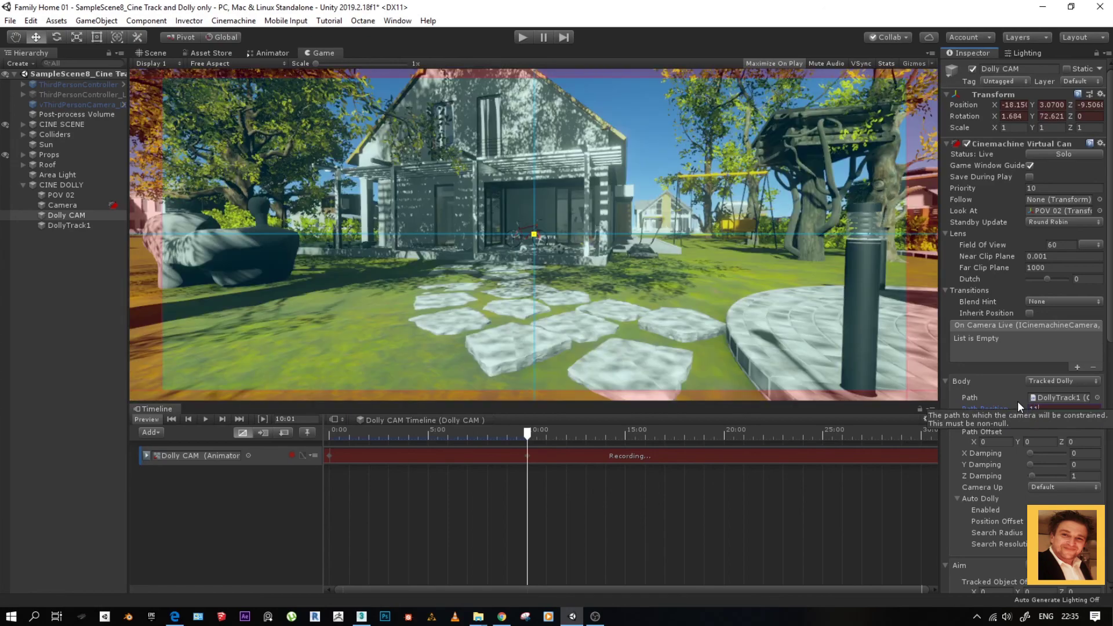
# Move the playhead to 10:59, inspect the track's last keyframe, and open and close the recorded clip's Animation window.
pyautogui.click(525, 436)
pyautogui.moveTo(526, 438); pyautogui.dragTo(546, 471)
pyautogui.click(530, 460)
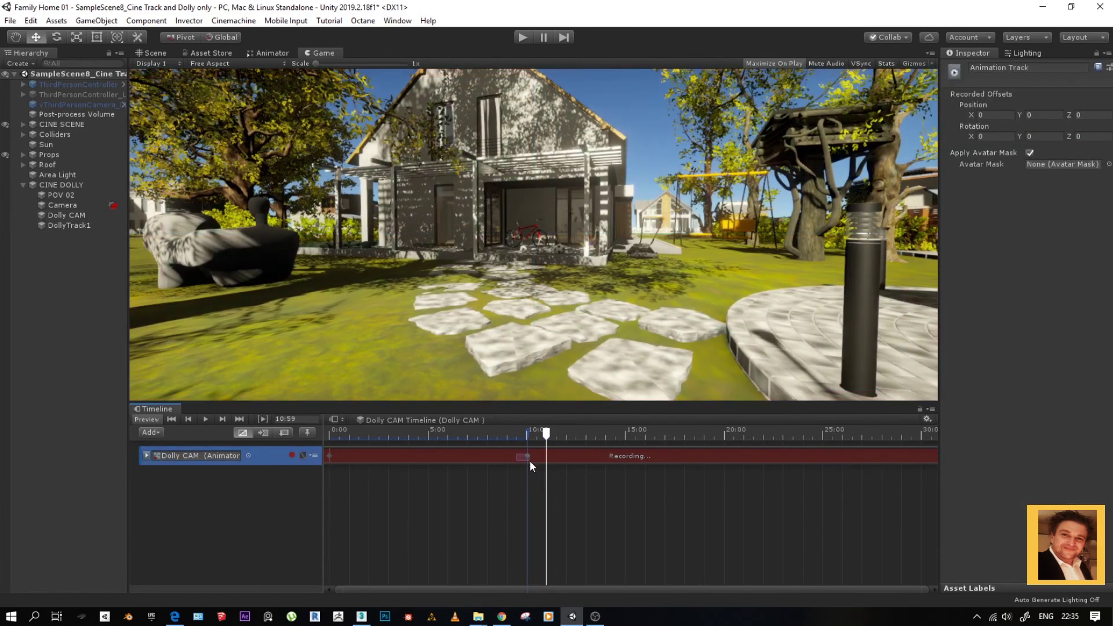
pyautogui.doubleClick(452, 458)
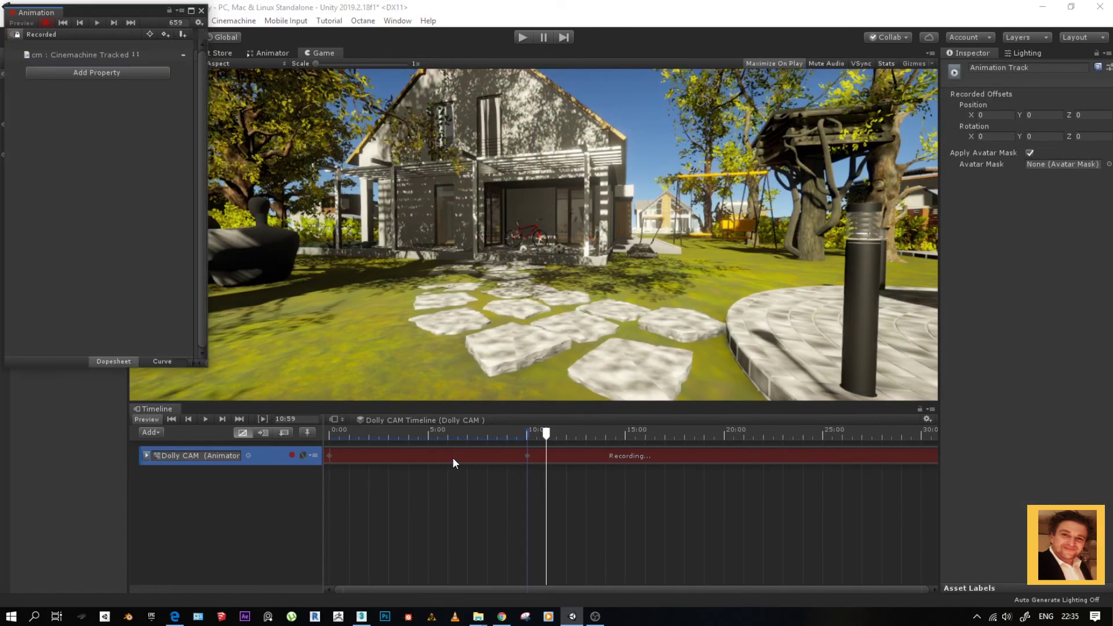
pyautogui.click(202, 11)
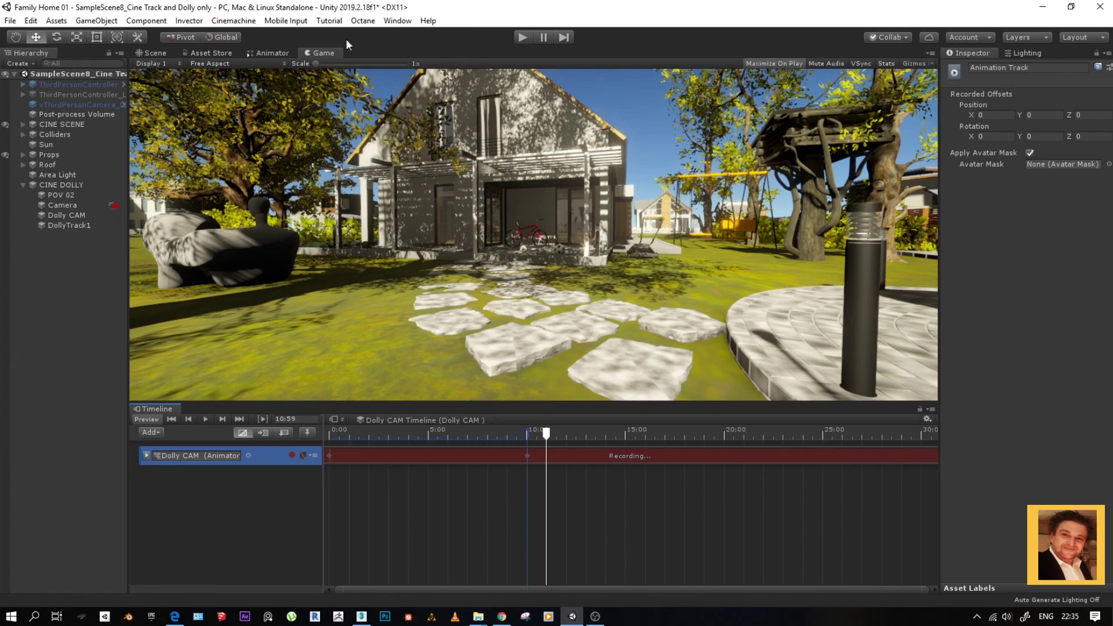
# Play the scene to watch the animated dolly shot, stop playback, and reduce the Timeline's height.
pyautogui.click(523, 37)
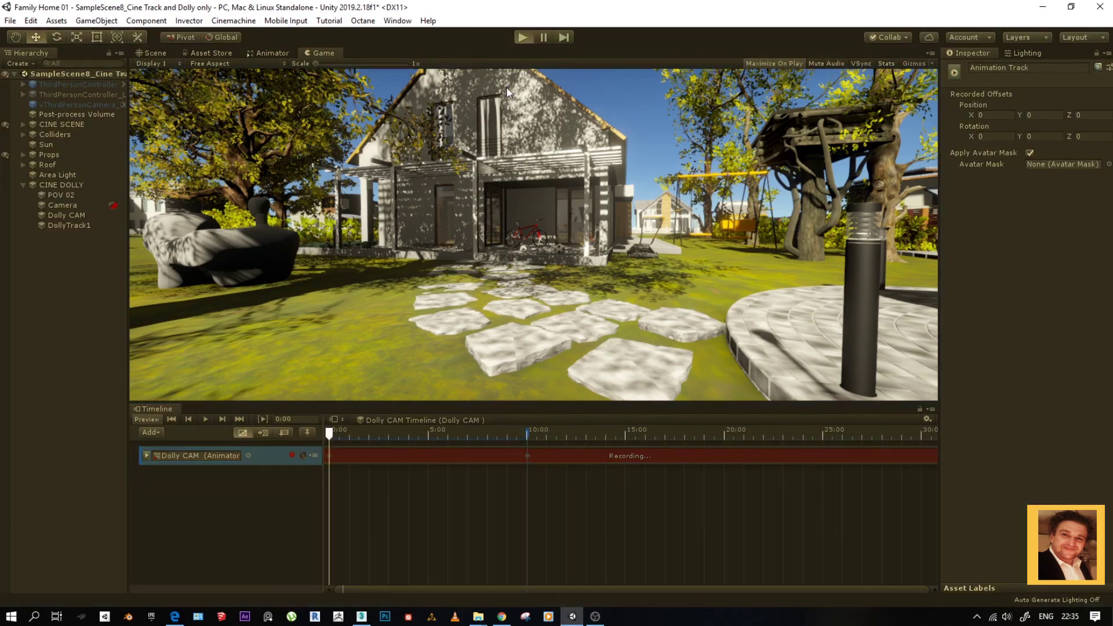
pyautogui.hotkey('ctrl', 'p')
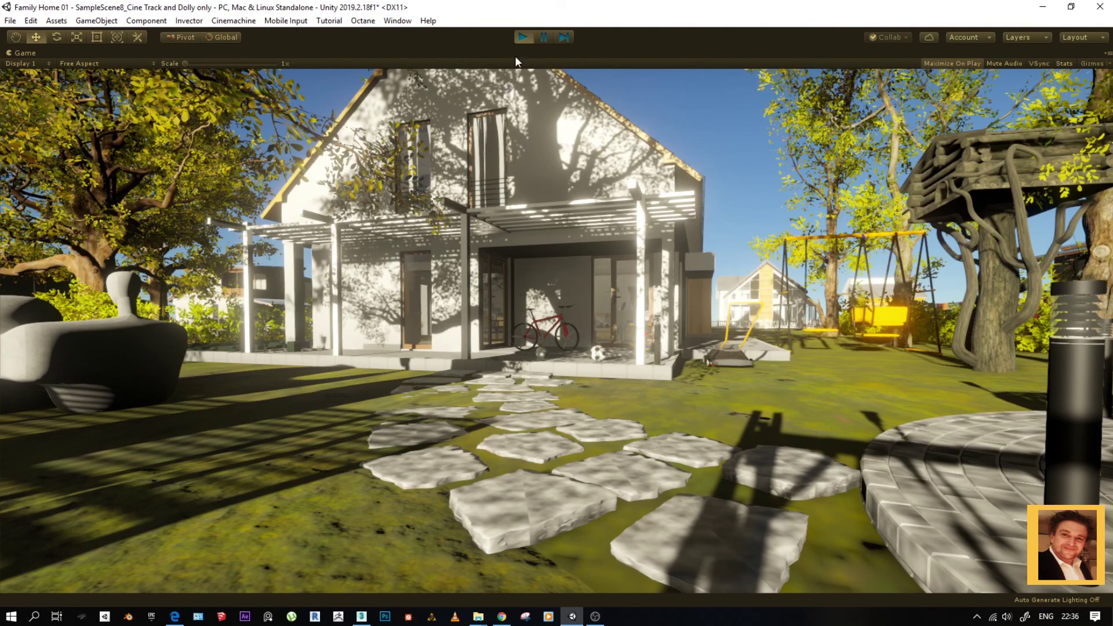
pyautogui.click(524, 37)
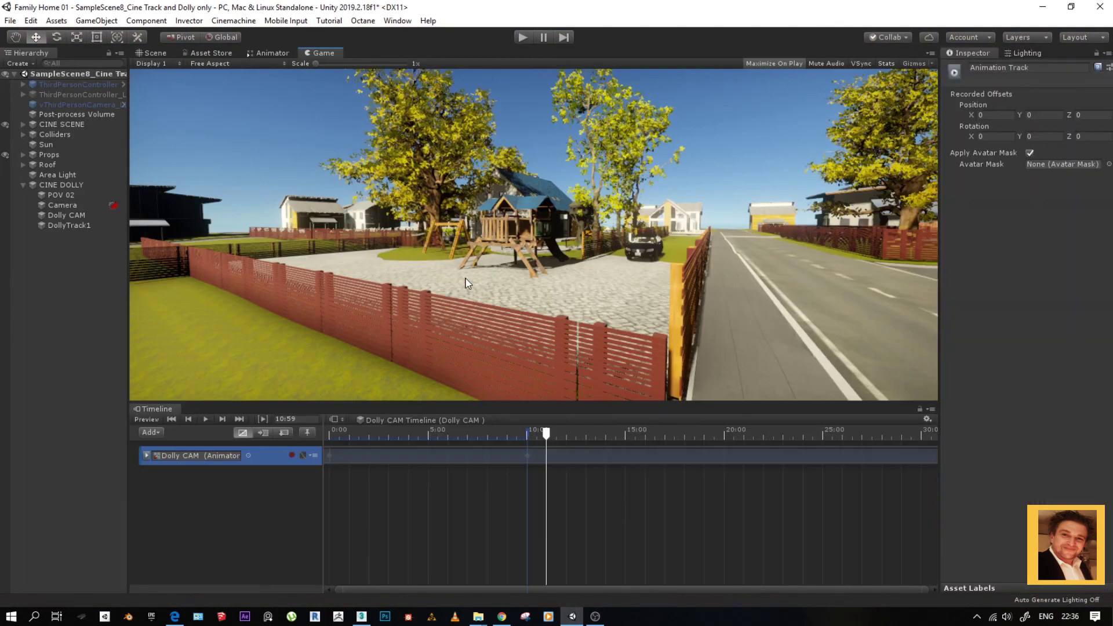
pyautogui.moveTo(420, 406); pyautogui.dragTo(437, 473)
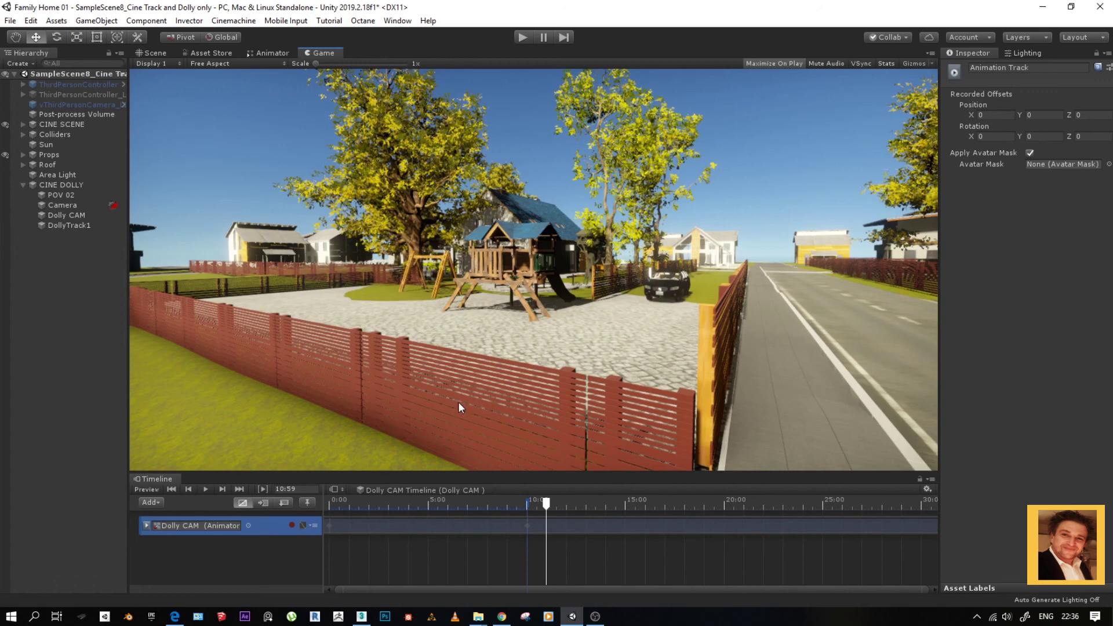
# Collapse the CINE DOLLY group, switch to the Scene view and move inside the house to its open living and dining area.
pyautogui.click(23, 185)
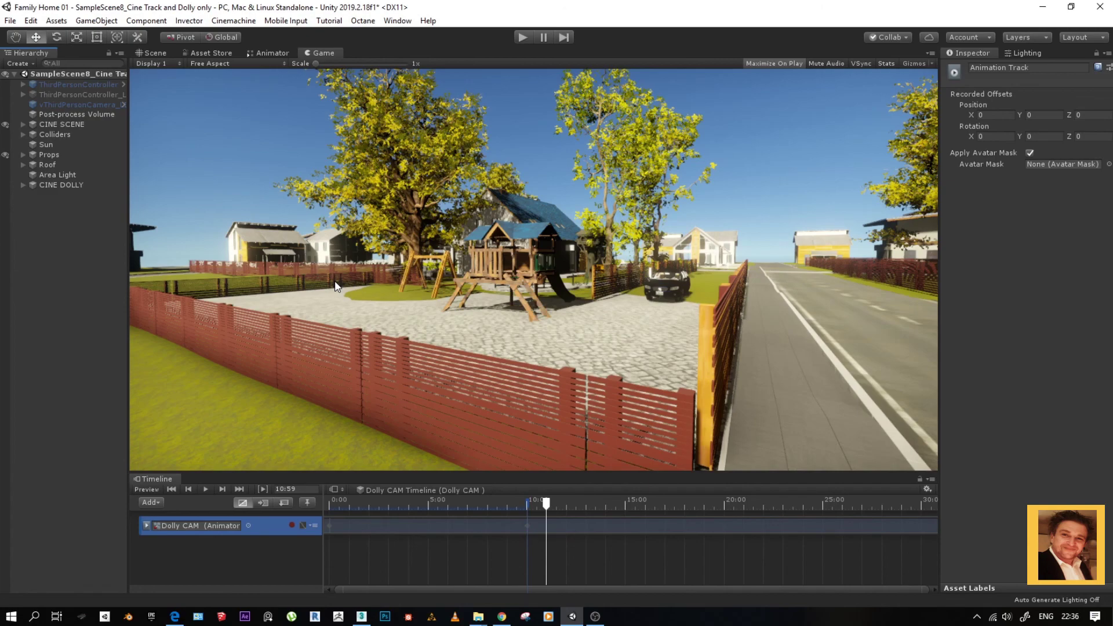
pyautogui.keyDown('alt'); pyautogui.moveTo(531, 286); pyautogui.dragTo(577, 310, button='right'); pyautogui.keyUp('alt')
pyautogui.click(165, 54)
pyautogui.keyDown('alt'); pyautogui.moveTo(508, 238); pyautogui.dragTo(545, 256); pyautogui.keyUp('alt')
pyautogui.keyDown('alt'); pyautogui.moveTo(545, 255); pyautogui.dragTo(951, 206, button='right'); pyautogui.keyUp('alt')
pyautogui.keyDown('alt'); pyautogui.moveTo(380, 301); pyautogui.dragTo(451, 319); pyautogui.keyUp('alt')
pyautogui.keyDown('alt'); pyautogui.moveTo(451, 318); pyautogui.dragTo(869, 166, button='right'); pyautogui.keyUp('alt')
pyautogui.moveTo(682, 243); pyautogui.dragTo(715, 356, button='middle')
pyautogui.keyDown('alt'); pyautogui.moveTo(479, 297); pyautogui.dragTo(1112, 202, button='right'); pyautogui.keyUp('alt')
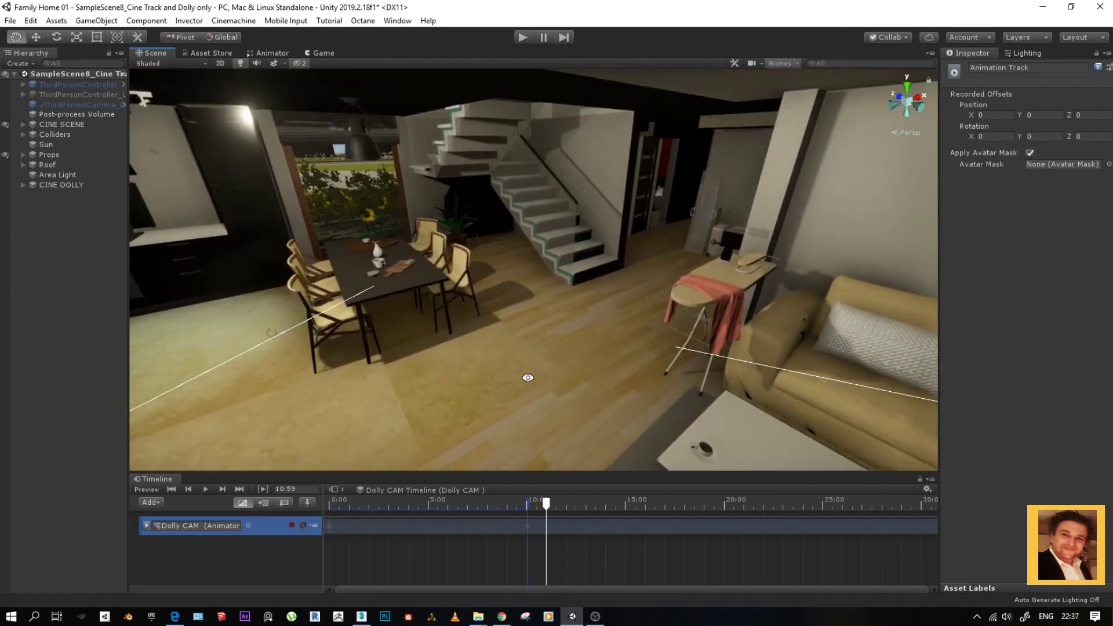
# Examine the house interior from several angles, covering the kitchen, dining table, staircase, sofa, piano and TV wall.
pyautogui.keyDown('alt'); pyautogui.moveTo(545, 376); pyautogui.dragTo(458, 351); pyautogui.keyUp('alt')
pyautogui.keyDown('alt'); pyautogui.moveTo(458, 351); pyautogui.dragTo(720, 342, button='right'); pyautogui.keyUp('alt')
pyautogui.keyDown('alt'); pyautogui.moveTo(522, 389); pyautogui.dragTo(323, 400); pyautogui.keyUp('alt')
pyautogui.click(574, 375)
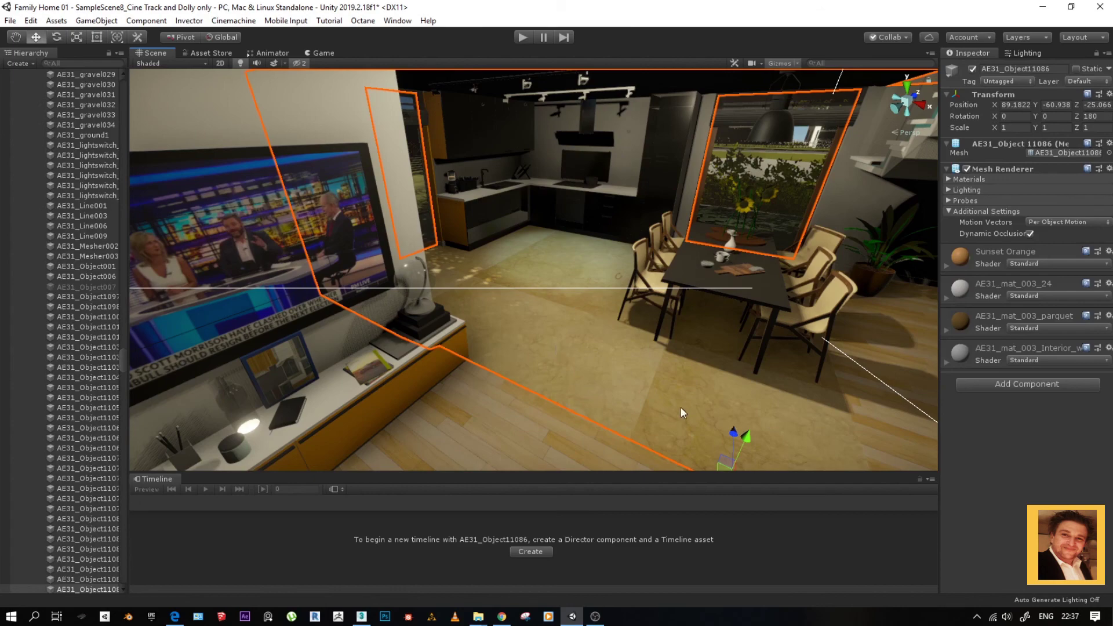
pyautogui.click(483, 432)
pyautogui.keyDown('alt'); pyautogui.moveTo(483, 432); pyautogui.dragTo(526, 413); pyautogui.keyUp('alt')
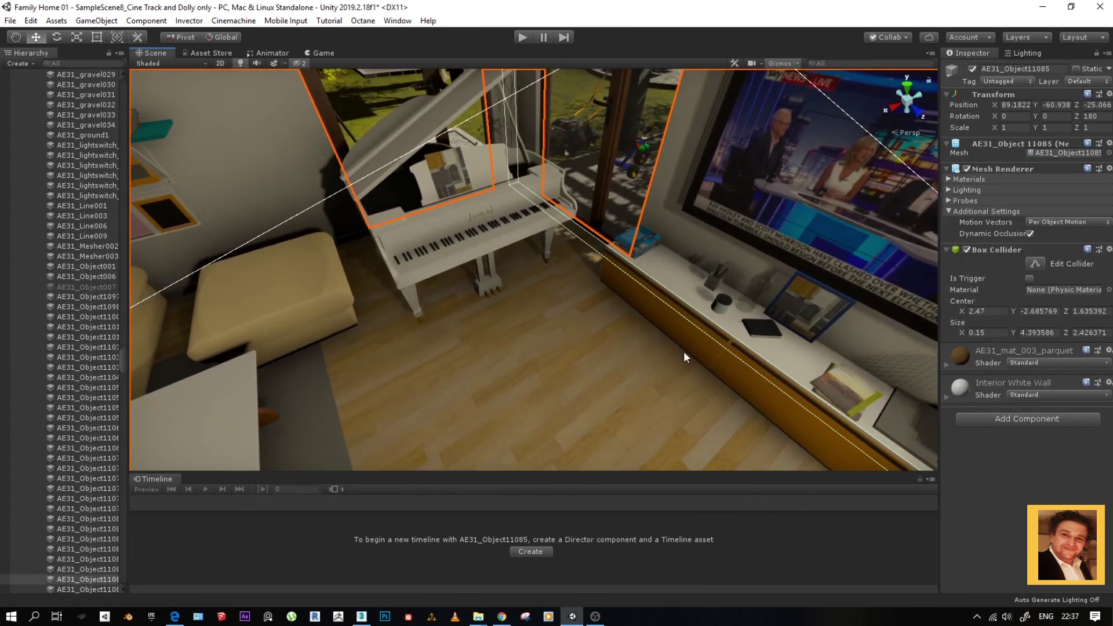
pyautogui.keyDown('alt'); pyautogui.moveTo(684, 351); pyautogui.dragTo(657, 351); pyautogui.keyUp('alt')
pyautogui.keyDown('alt'); pyautogui.moveTo(510, 348); pyautogui.dragTo(702, 308); pyautogui.keyUp('alt')
pyautogui.keyDown('alt'); pyautogui.moveTo(604, 291); pyautogui.dragTo(557, 313); pyautogui.keyUp('alt')
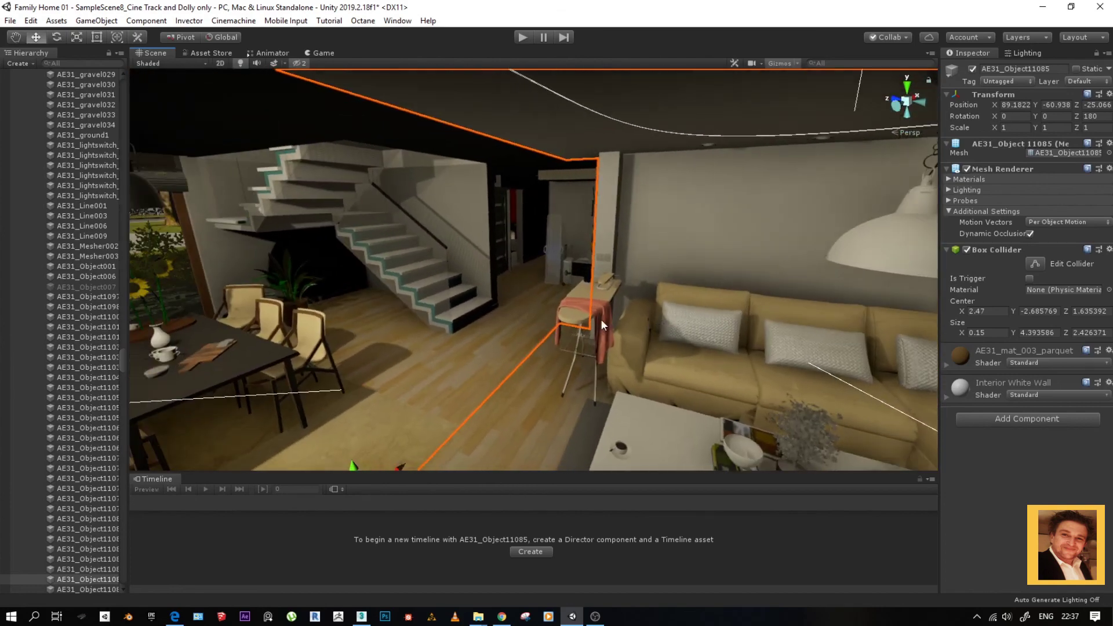
pyautogui.keyDown('alt'); pyautogui.moveTo(355, 387); pyautogui.dragTo(748, 409); pyautogui.keyUp('alt')
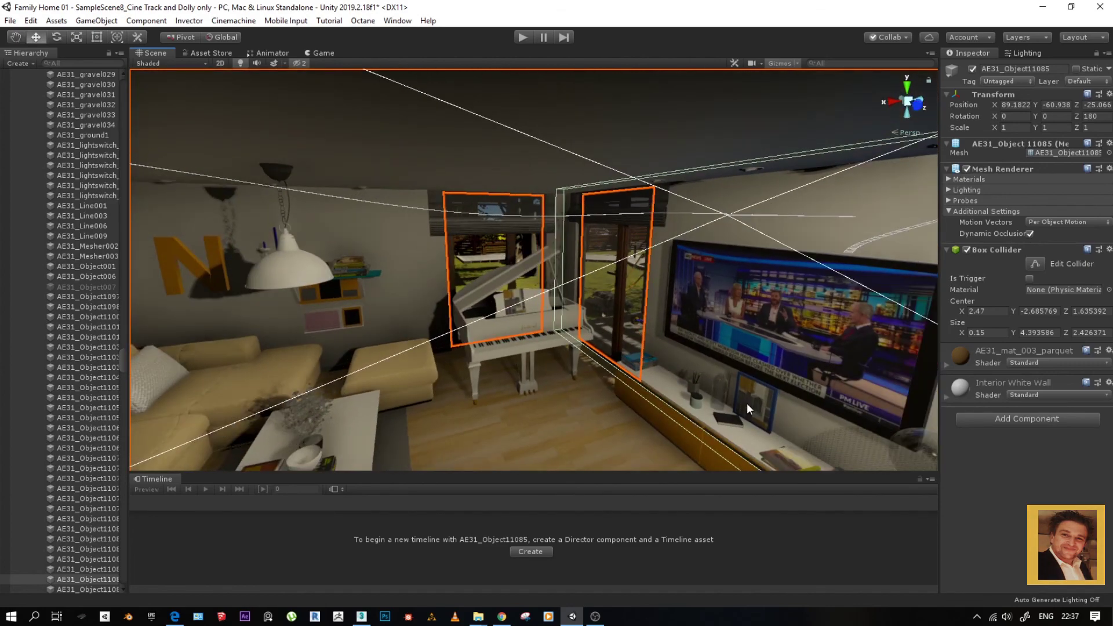